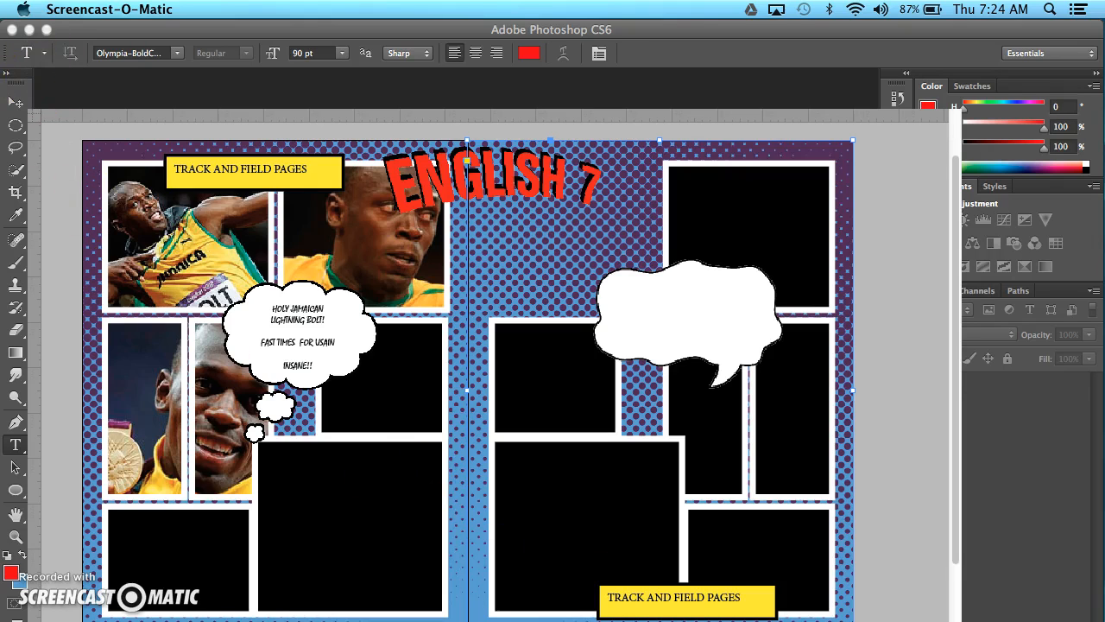
- Bring the InDesign comic-style spread to the front and look over its panels, speech bubbles and halftone background
scroll(294, 322, down, 3)
scroll(293, 321, up, 3)
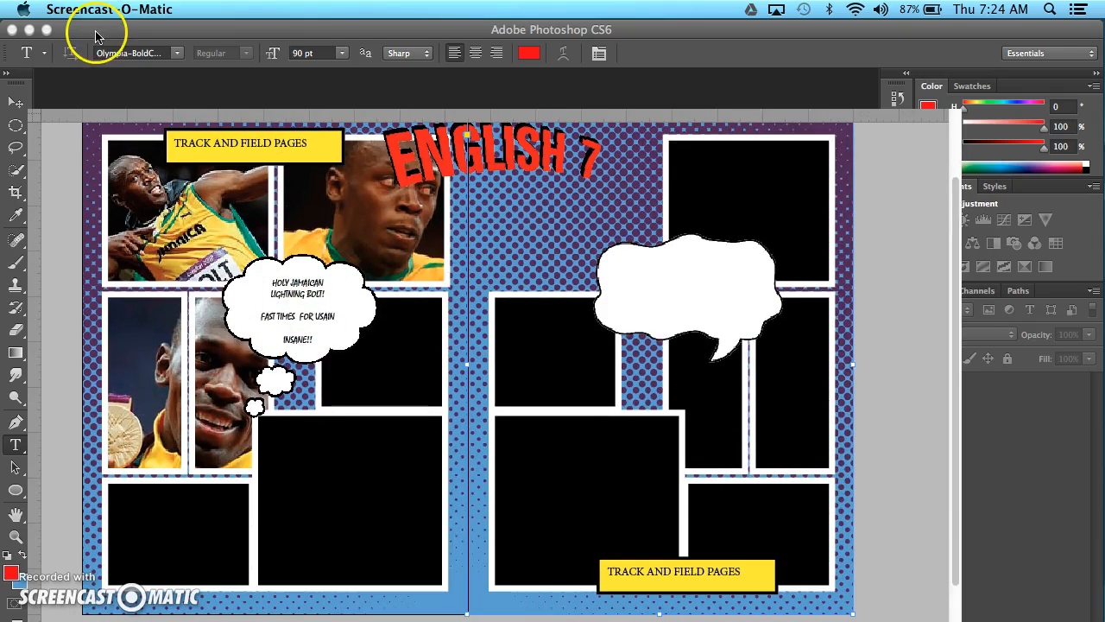
click(29, 30)
click(30, 30)
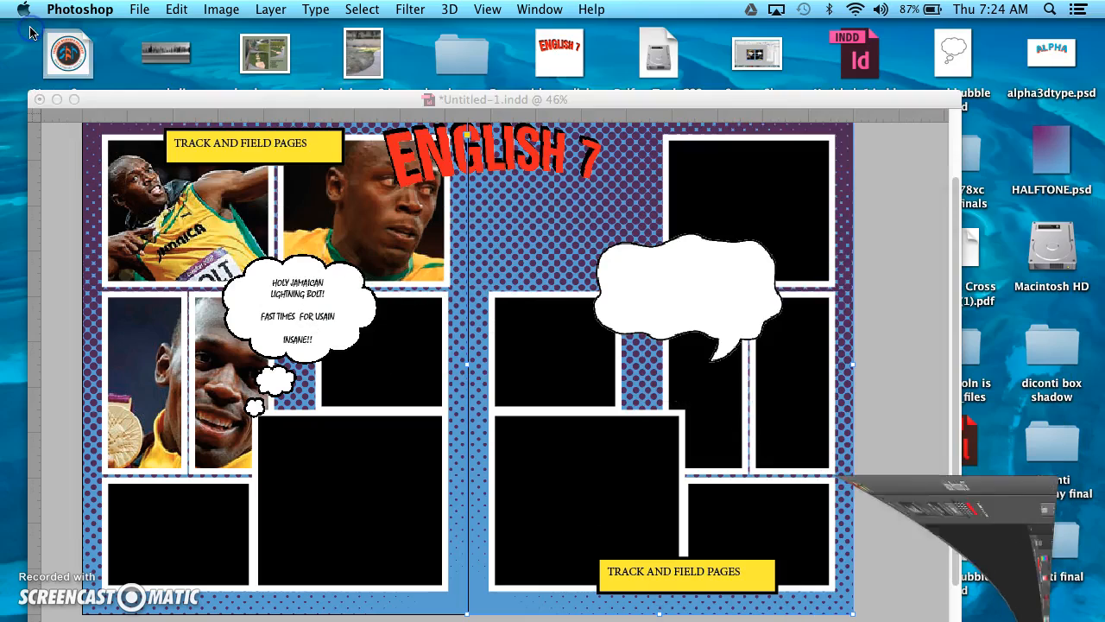
click(125, 100)
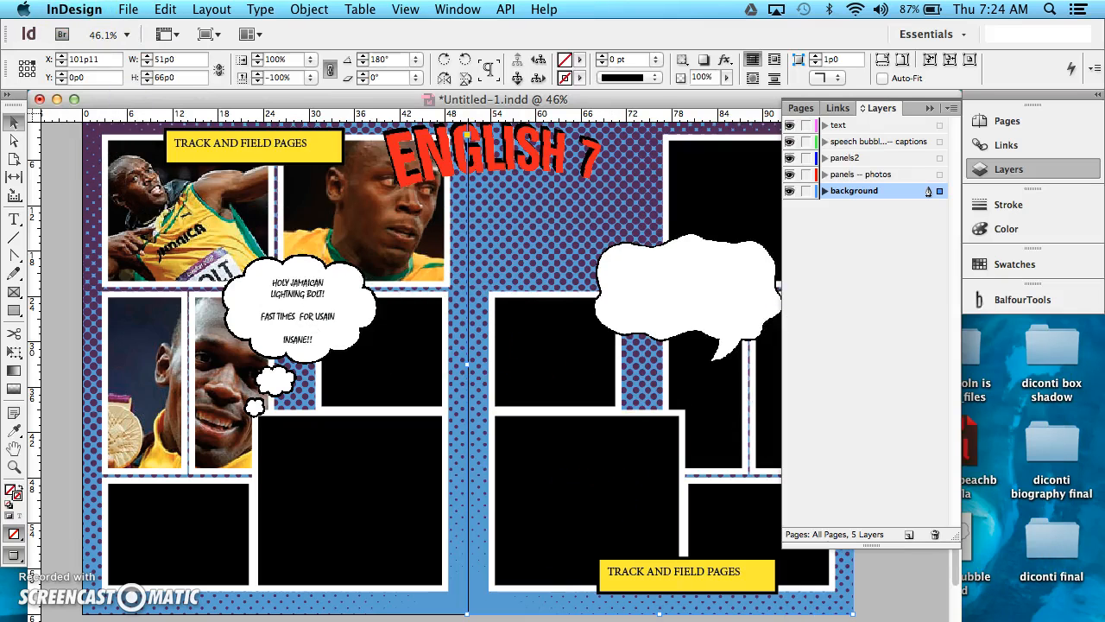
- Switch to Photoshop and create a 17 by 11 inch, 300 pixels/inch document named STARBURST XC, starting from the U.S. Paper preset
click(1001, 620)
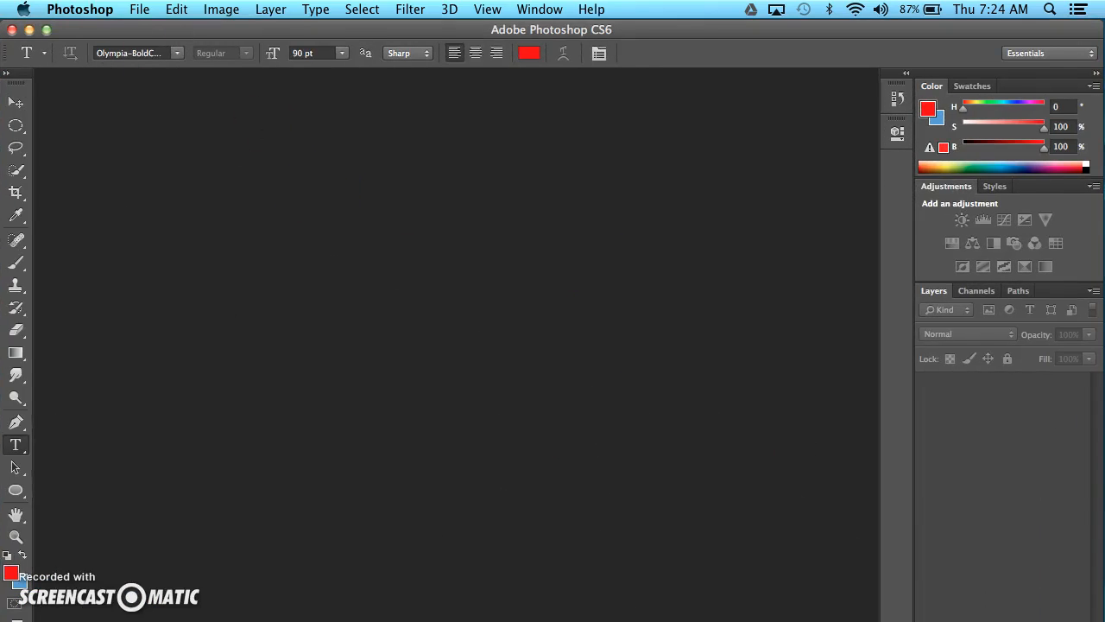
click(137, 11)
click(148, 29)
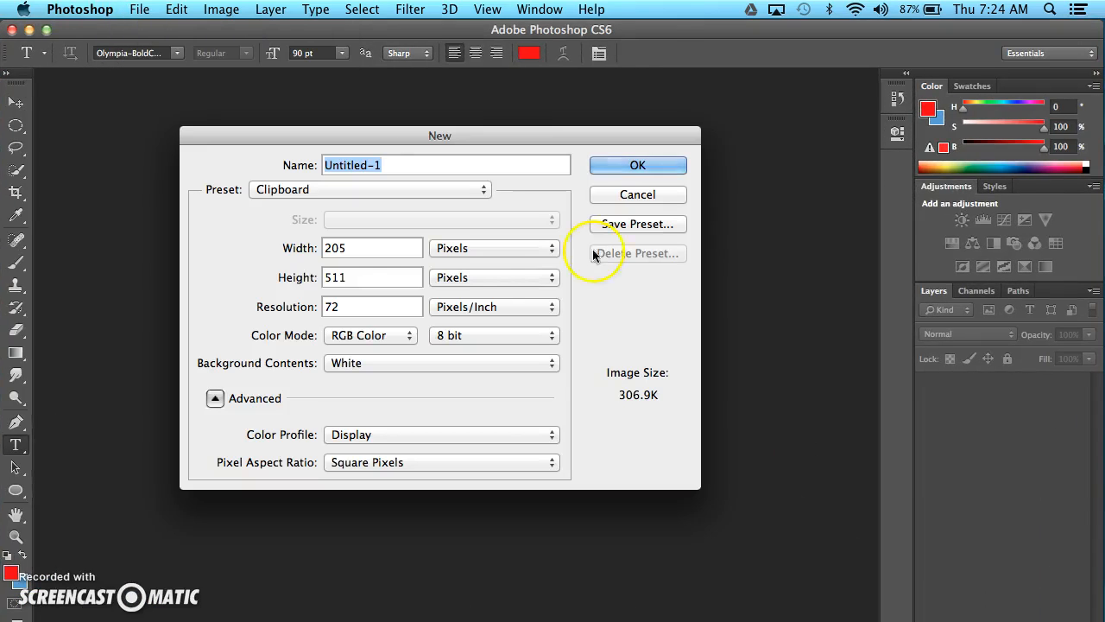
click(346, 189)
click(296, 231)
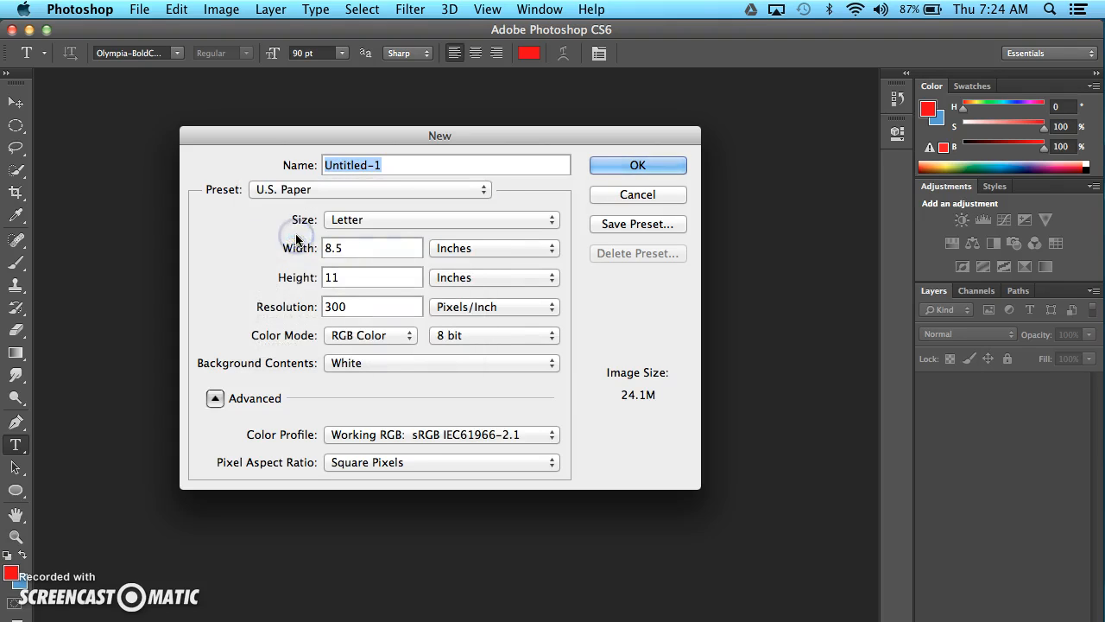
click(368, 248)
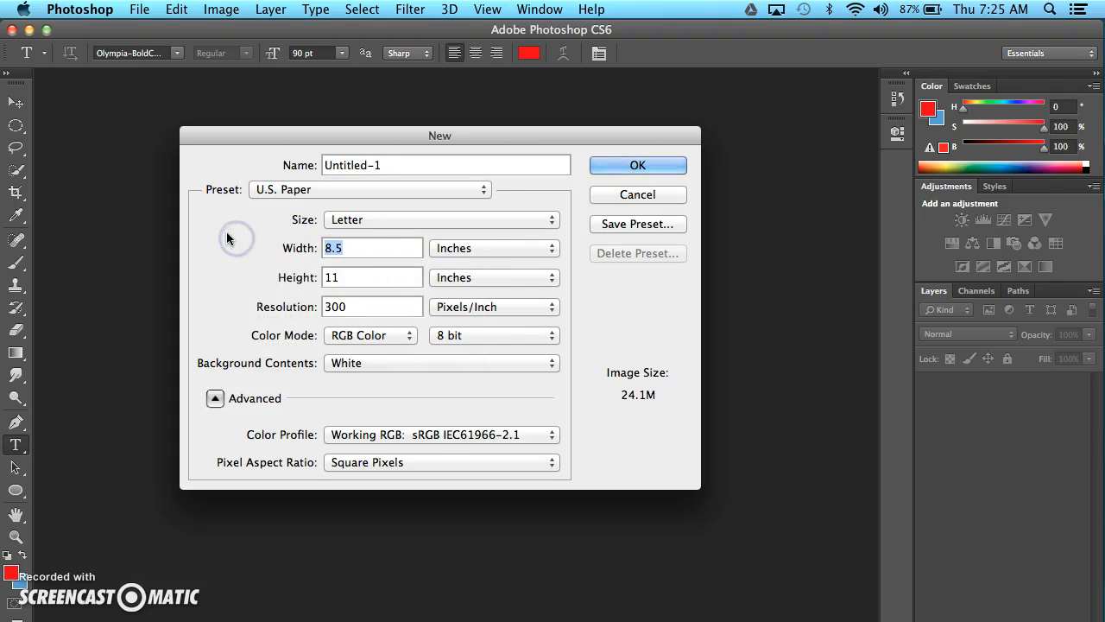
text(17)
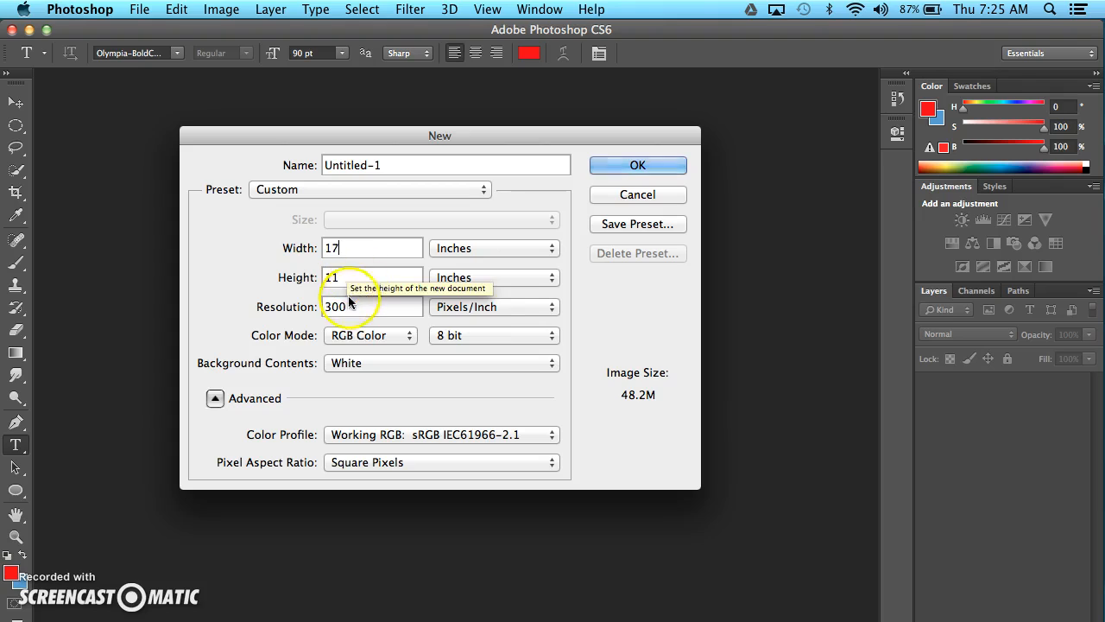
click(403, 165)
text(STARBURST XC)
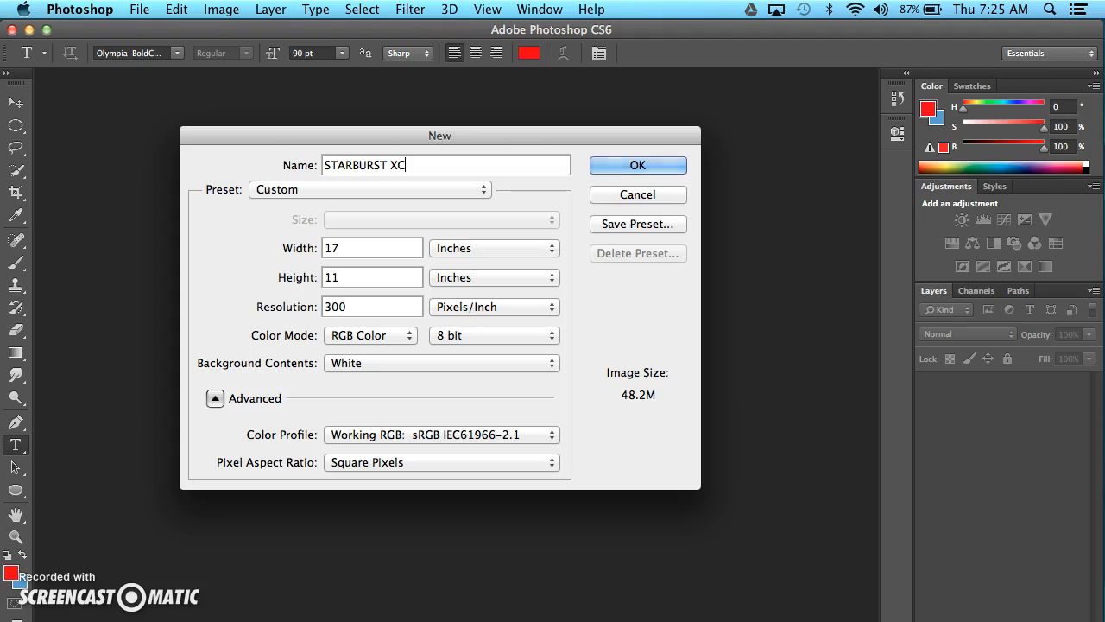
click(639, 166)
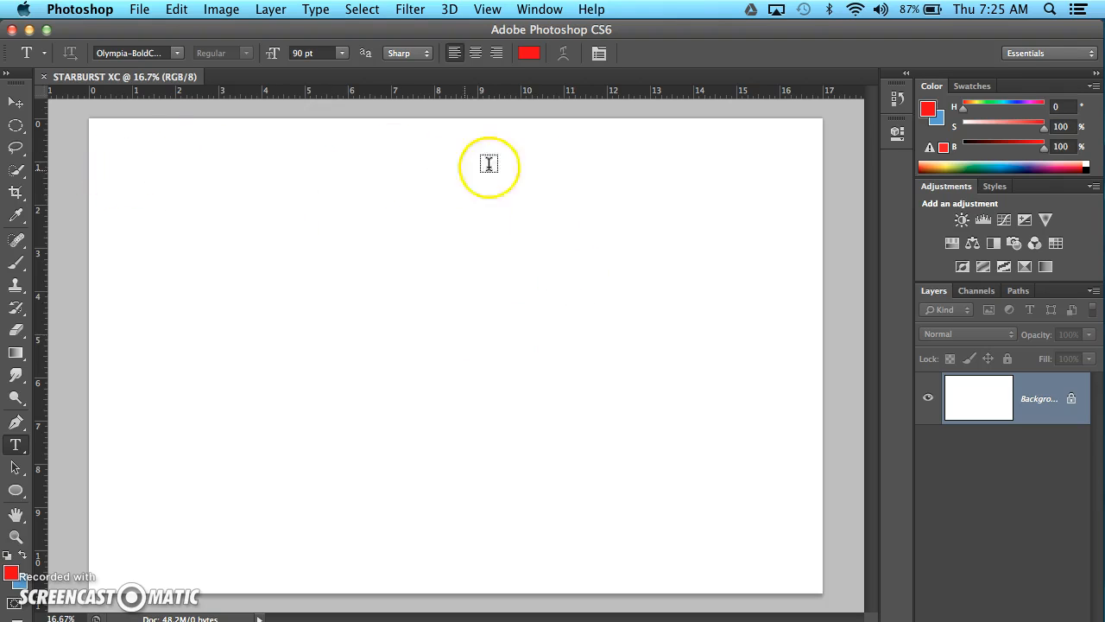
- Place a vertical guide at about 8.5 inches and a horizontal guide at about 5.5 inches, and hide the guides and rulers
drag(41, 306, 460, 295)
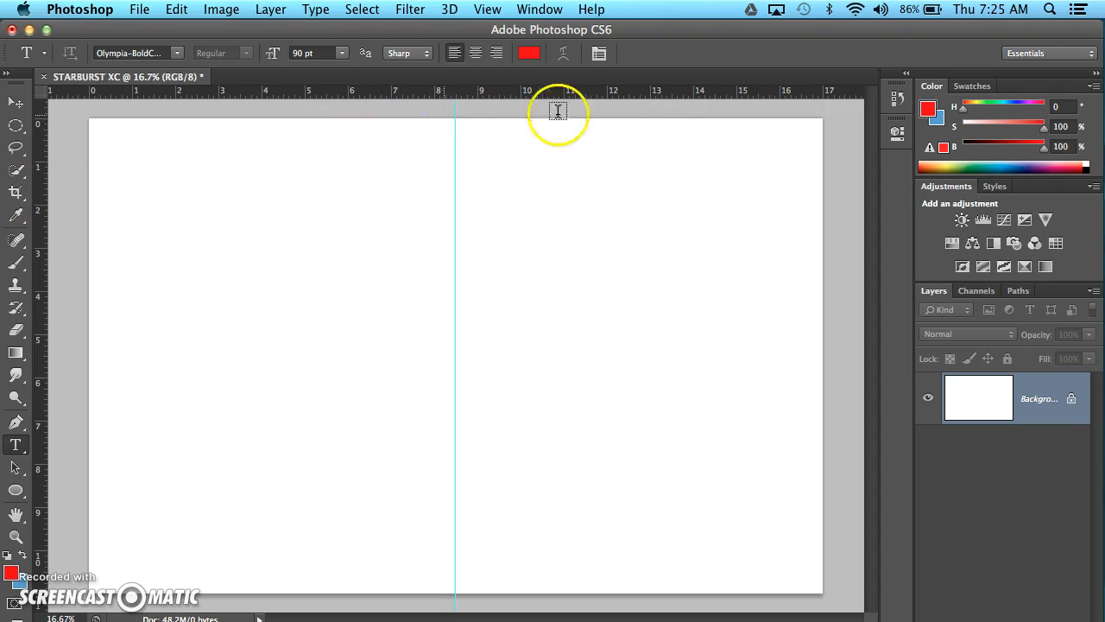
drag(644, 96, 348, 359)
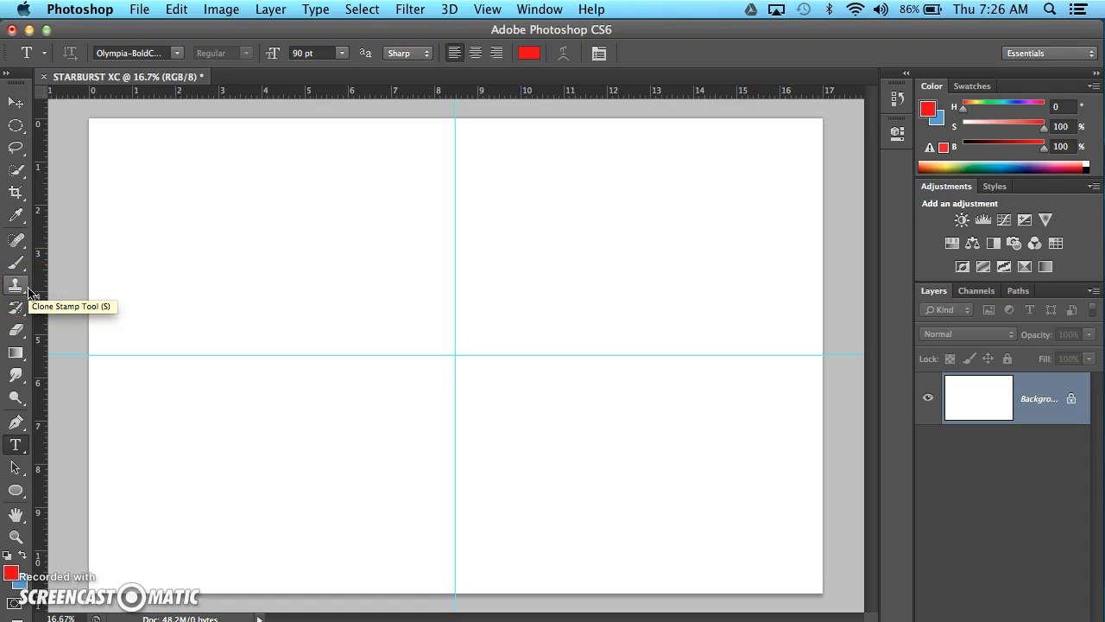
key(super+semicolon)
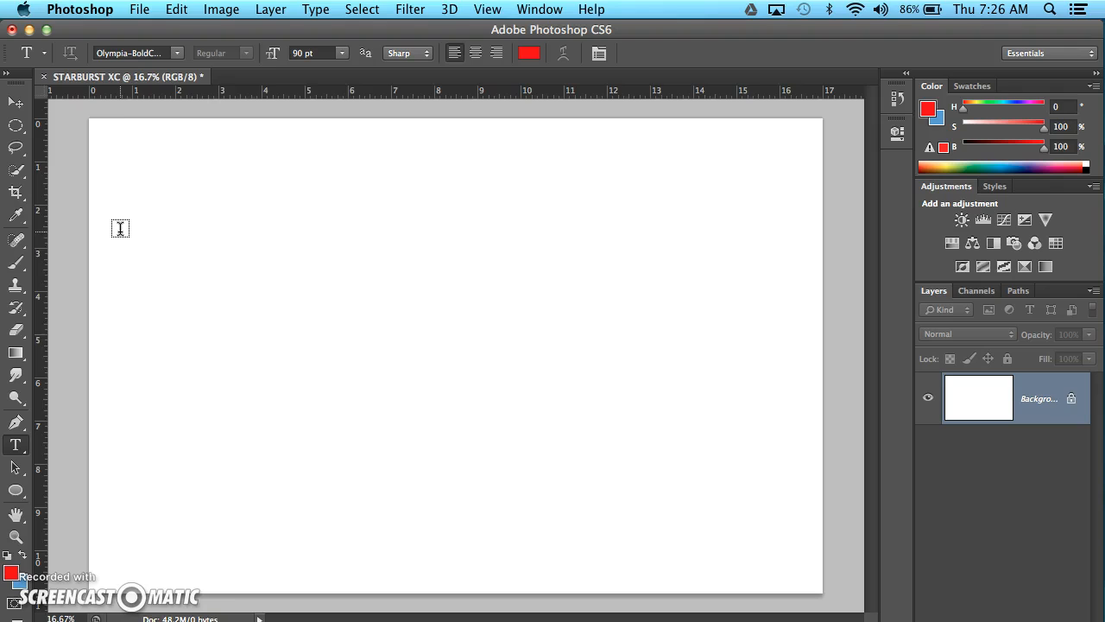
key(super+r)
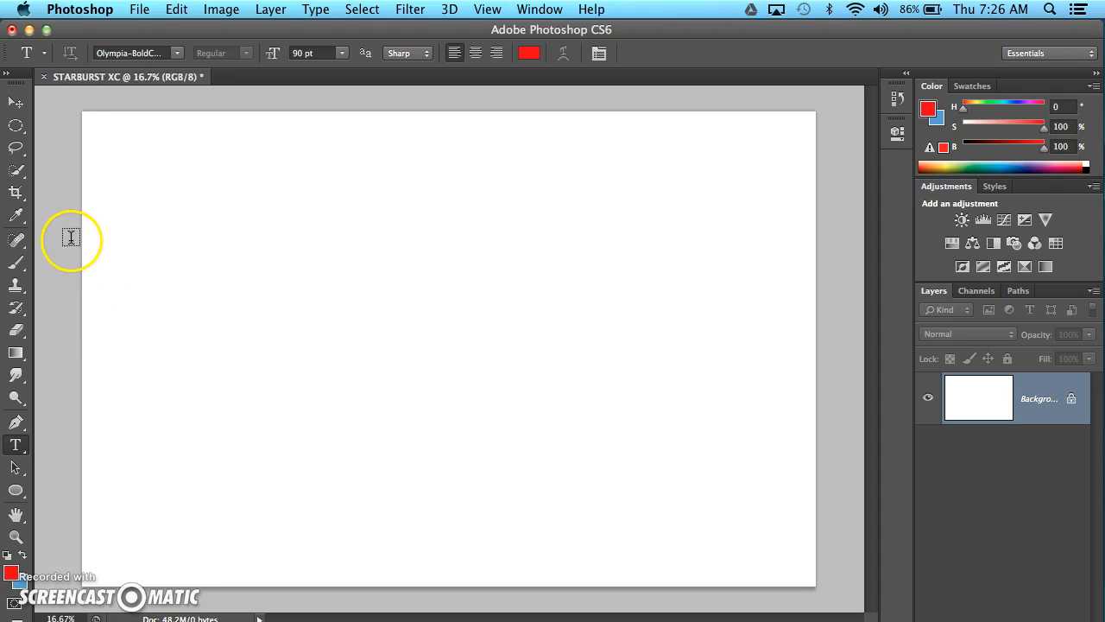
- With the Pen tool in Shape mode, draw a red wedge about 1049 by 1786 px from the canvas centre to beyond its upper edge
click(17, 423)
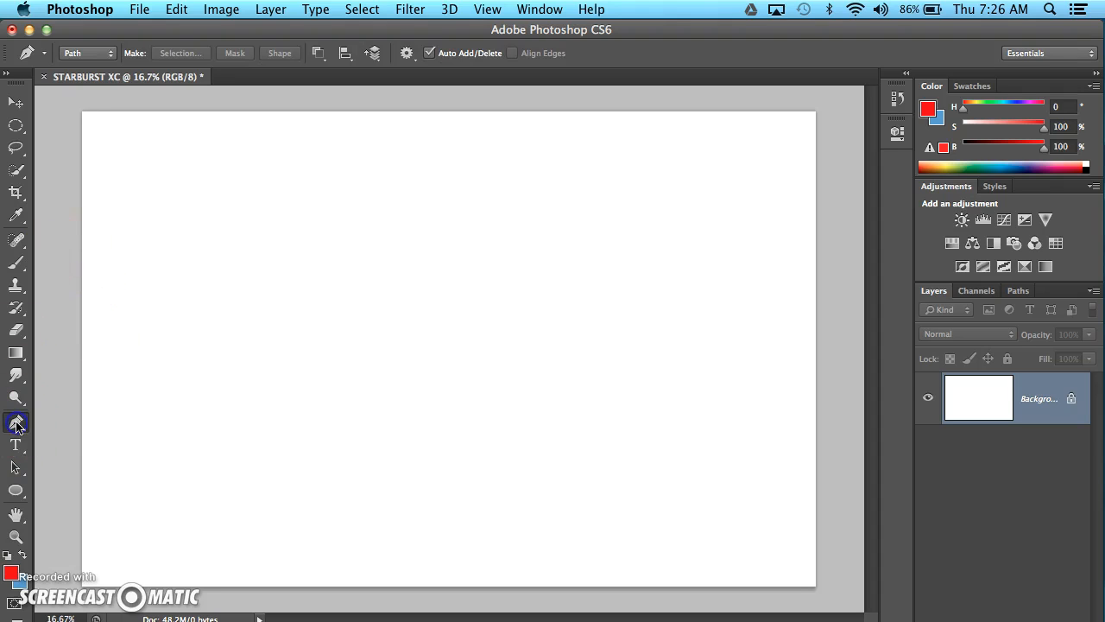
click(83, 55)
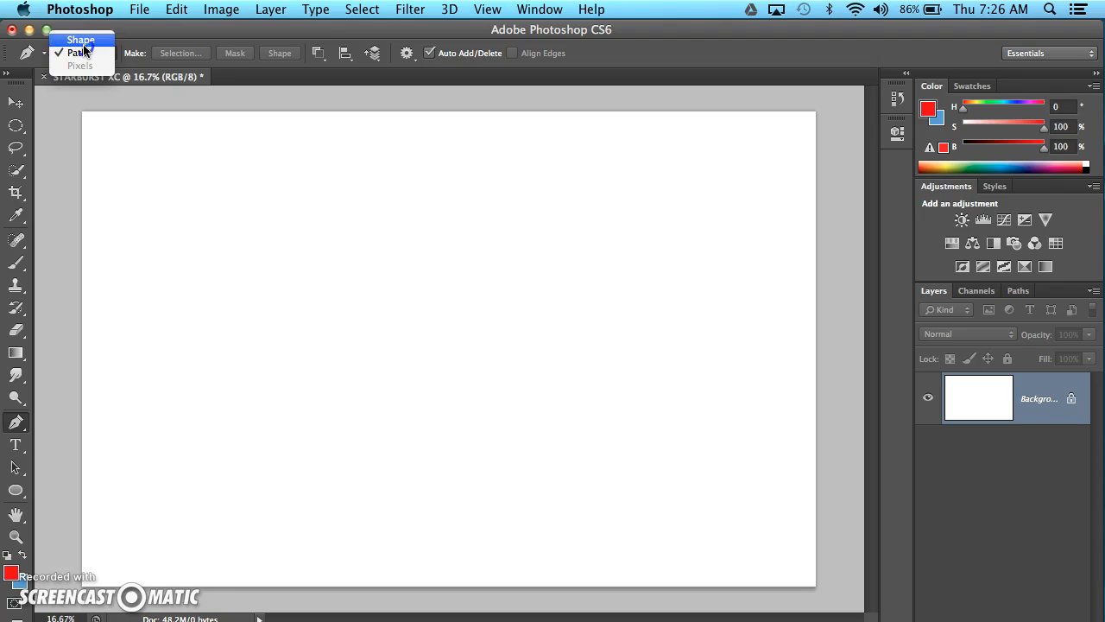
click(81, 41)
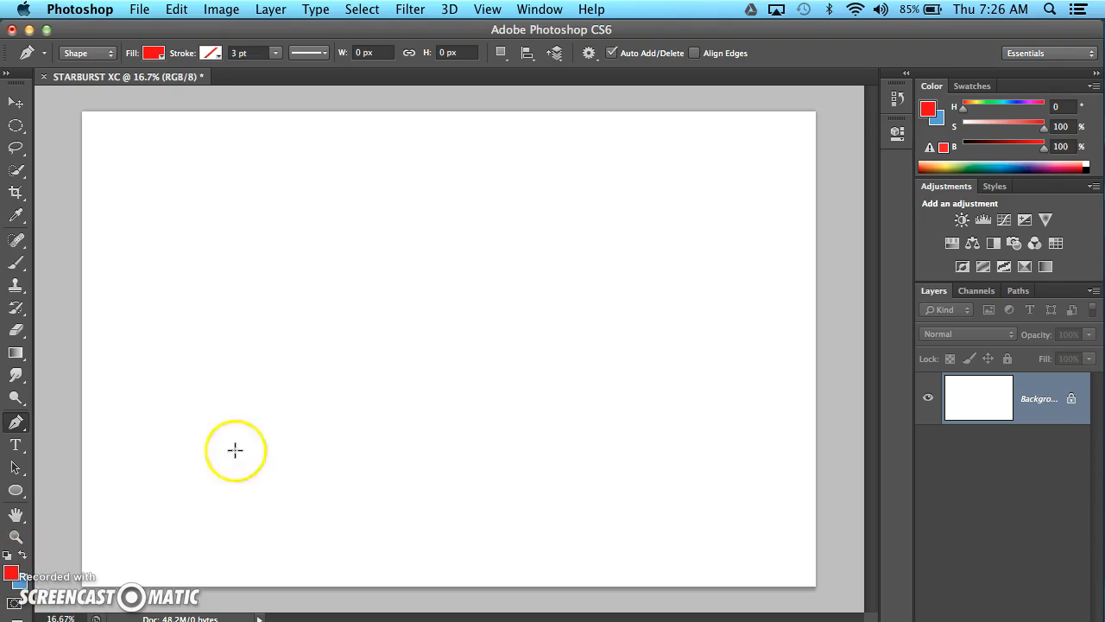
click(485, 331)
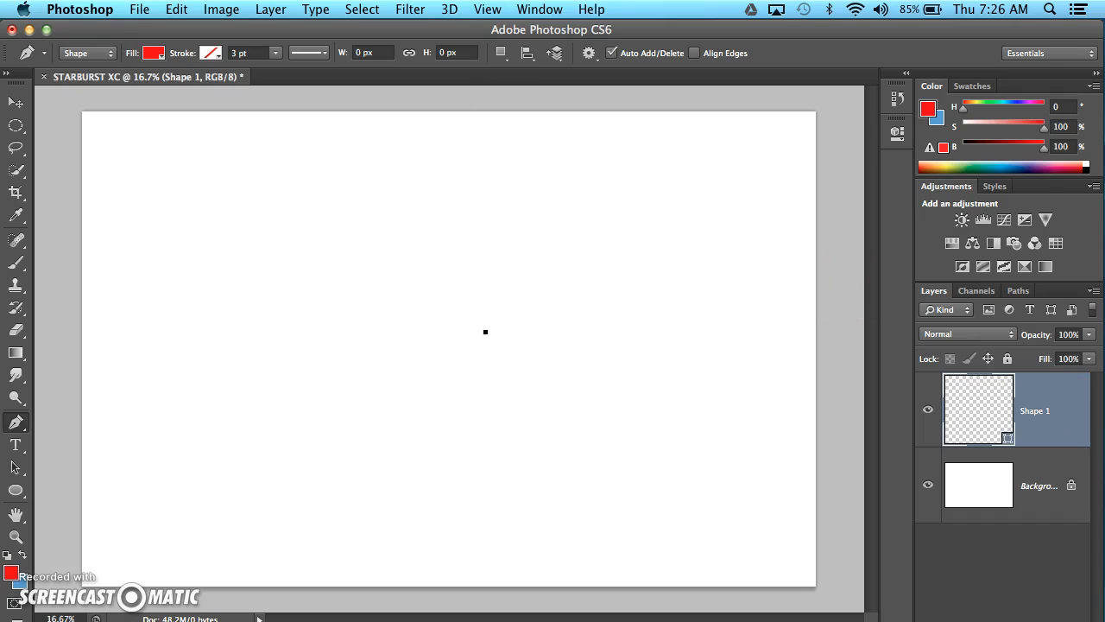
click(492, 101)
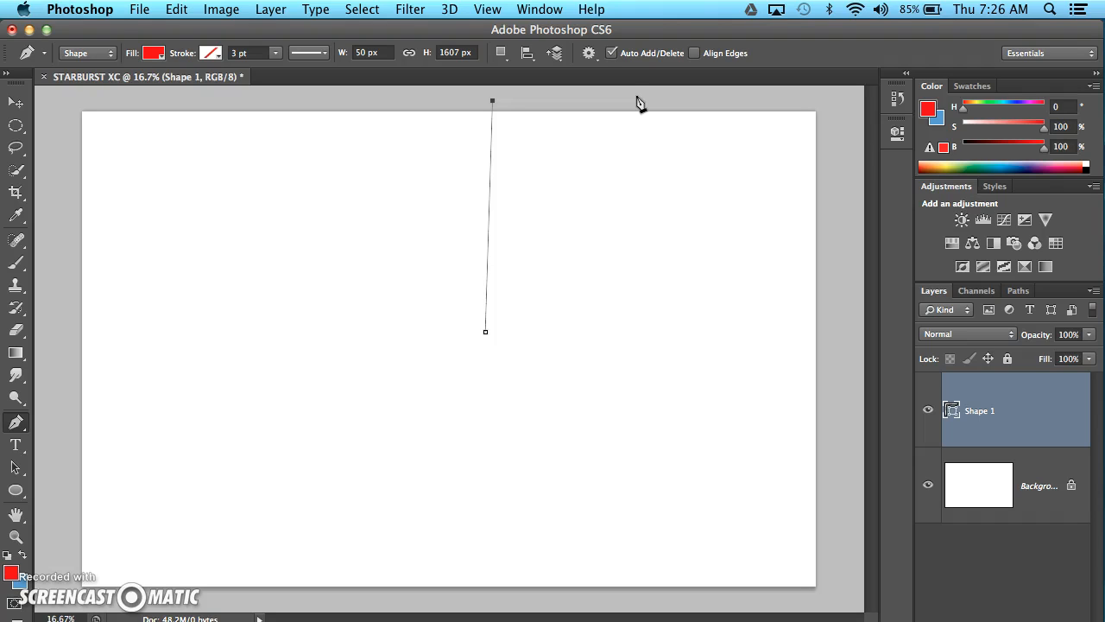
scroll(636, 100, down, 3)
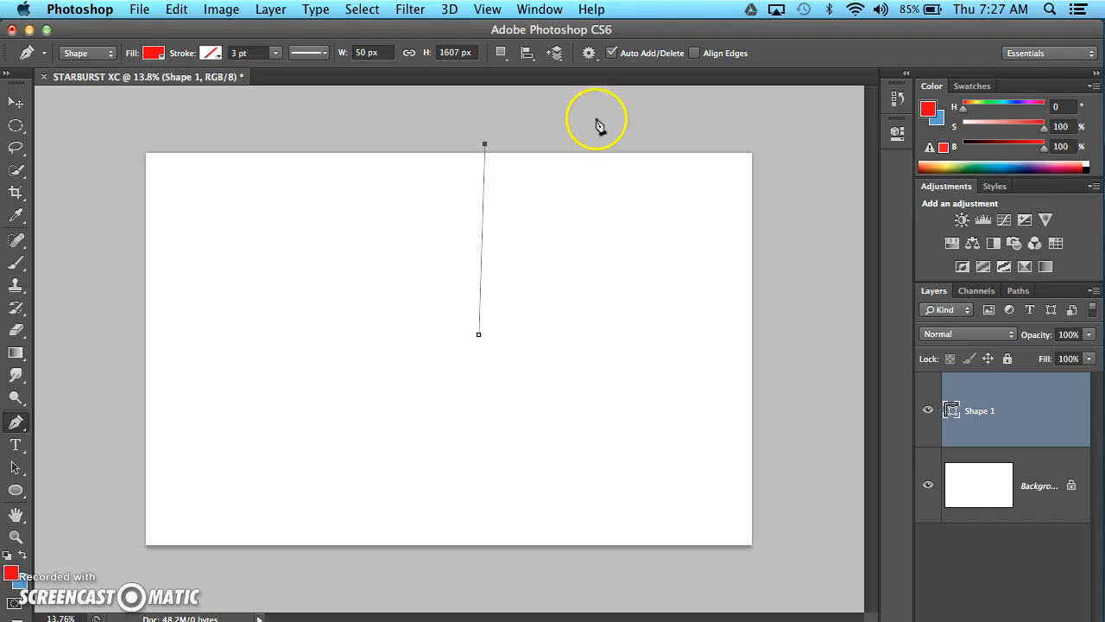
click(602, 124)
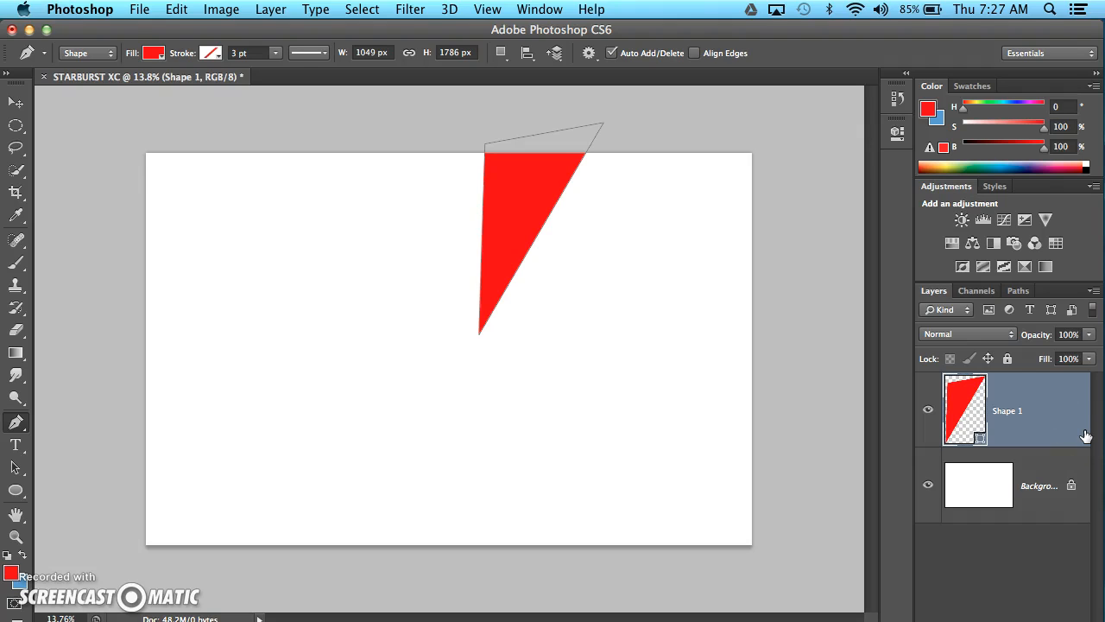
- Free-transform a duplicate of the red wedge, move its pivot point to the wedge's lower tip, and rotate it 20 degrees
key(super+t)
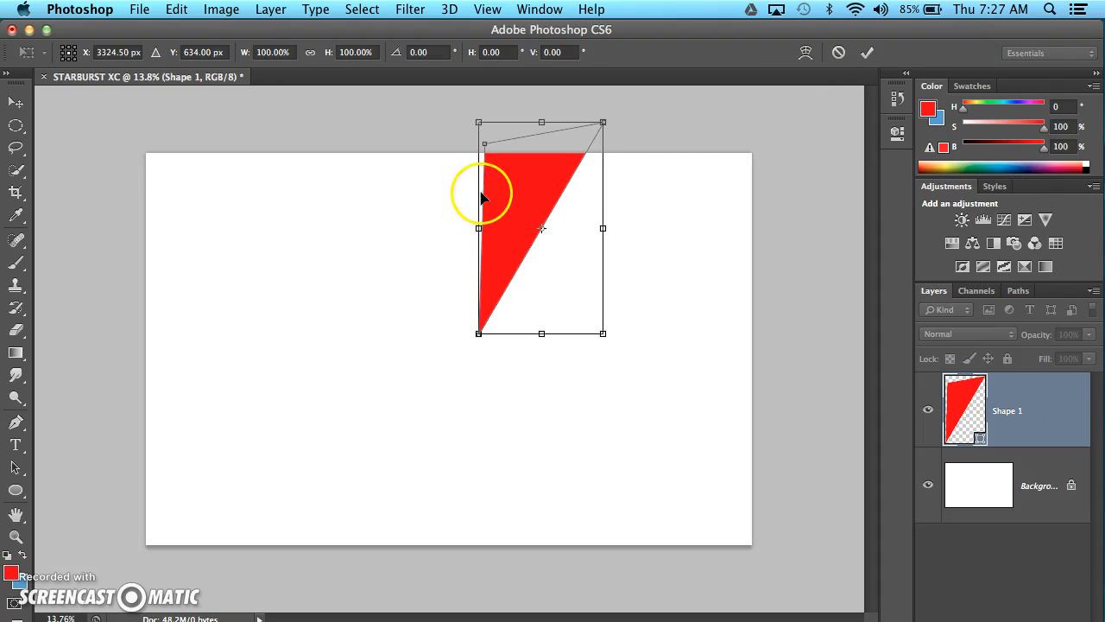
drag(544, 230, 480, 334)
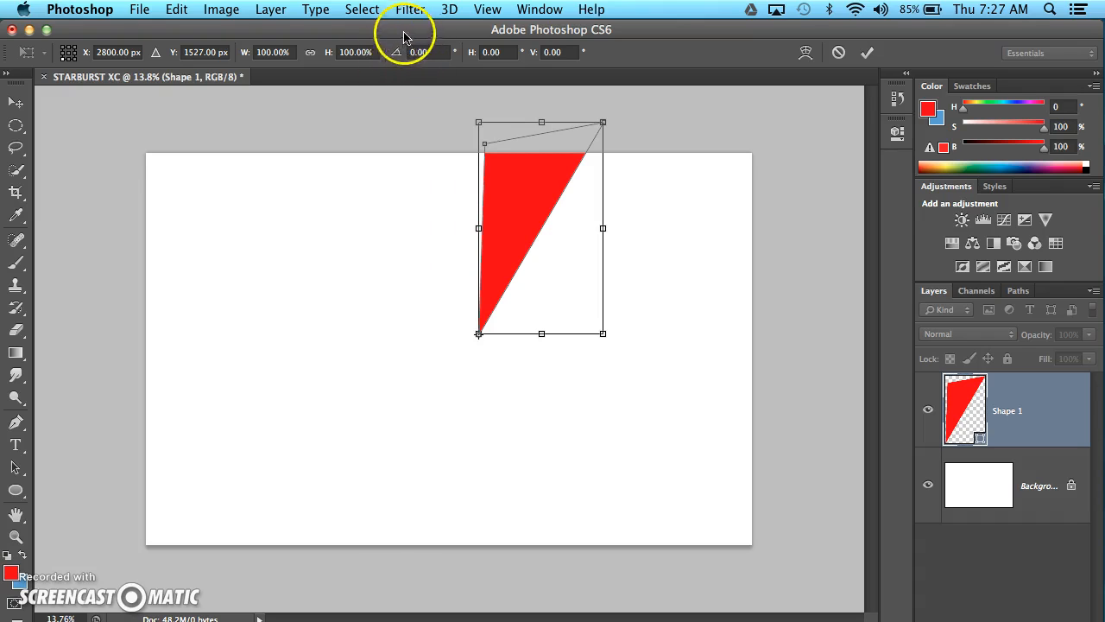
click(440, 52)
click(406, 52)
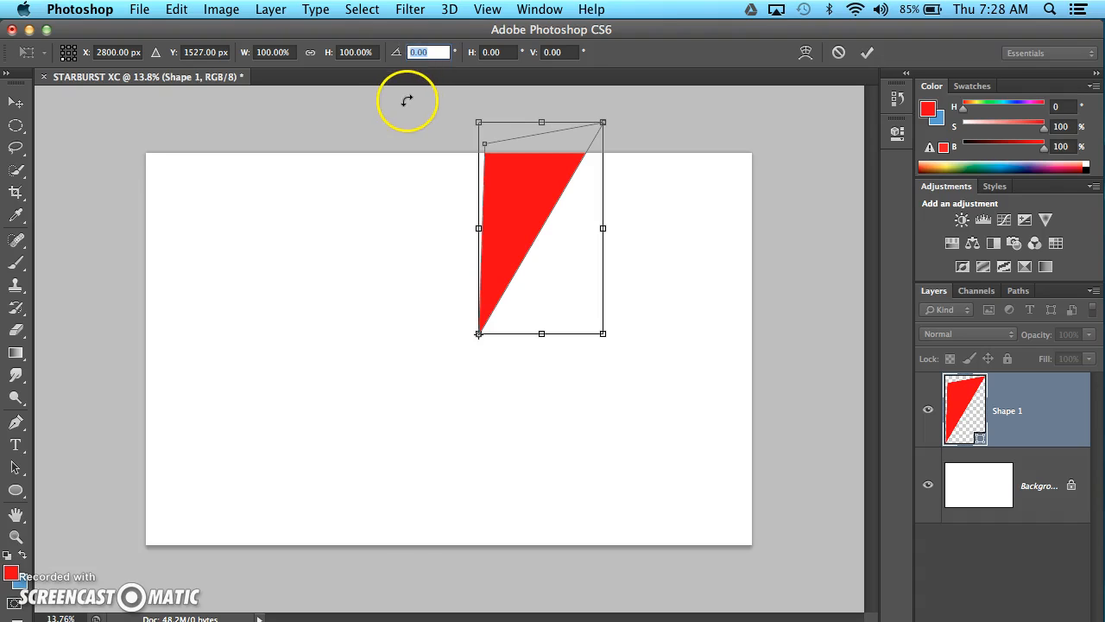
click(611, 84)
text(20)
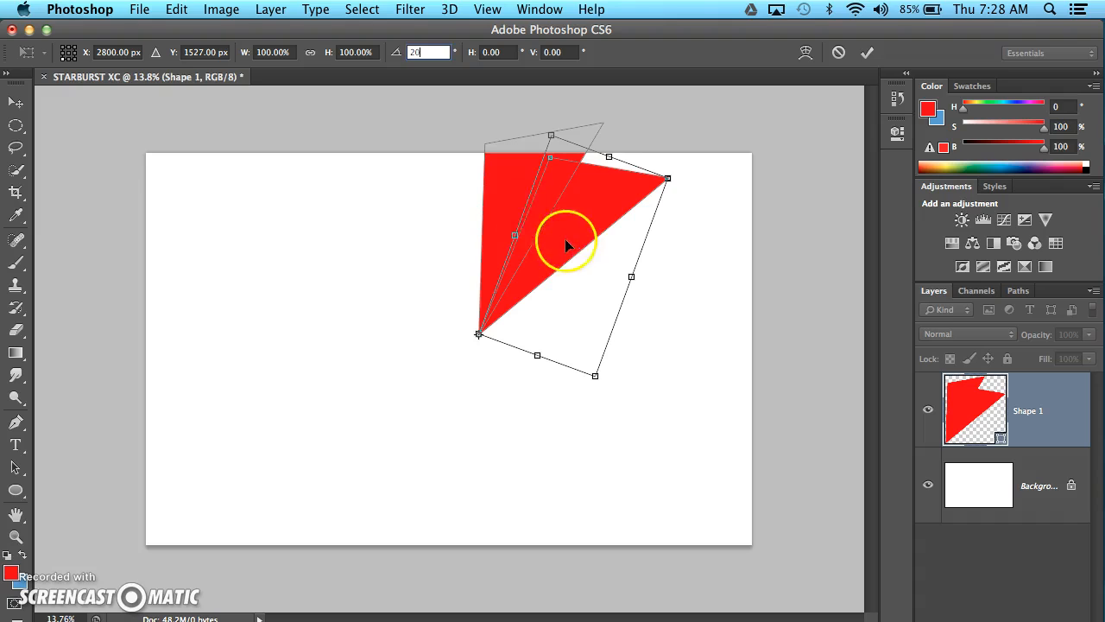
- Set the duplicate wedge's rotation to 36 degrees and apply the transform
drag(434, 50, 327, 46)
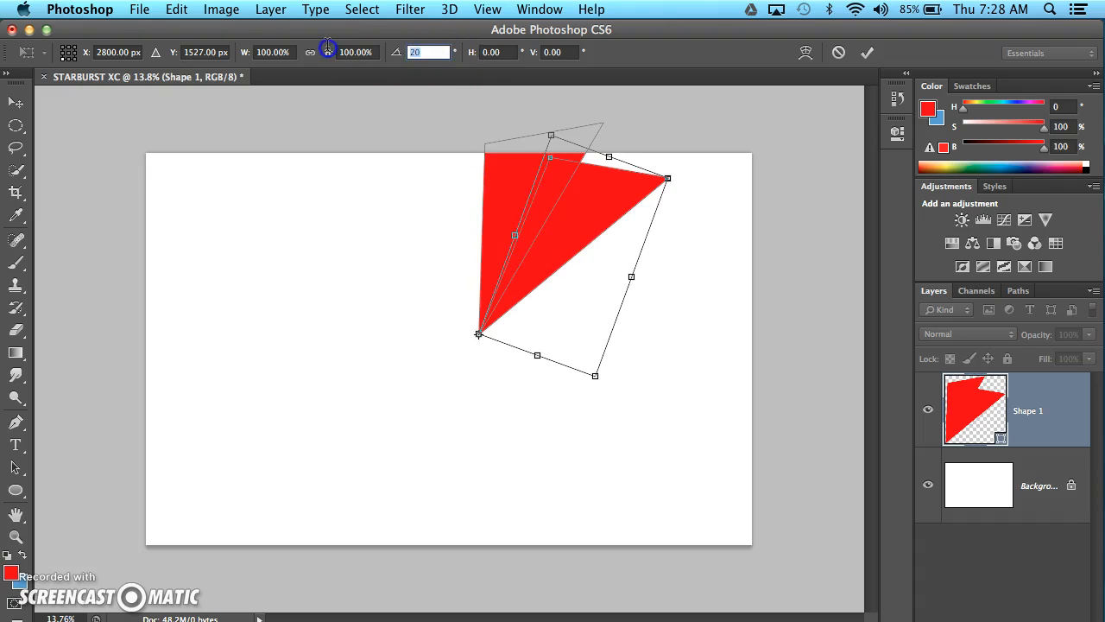
text(30)
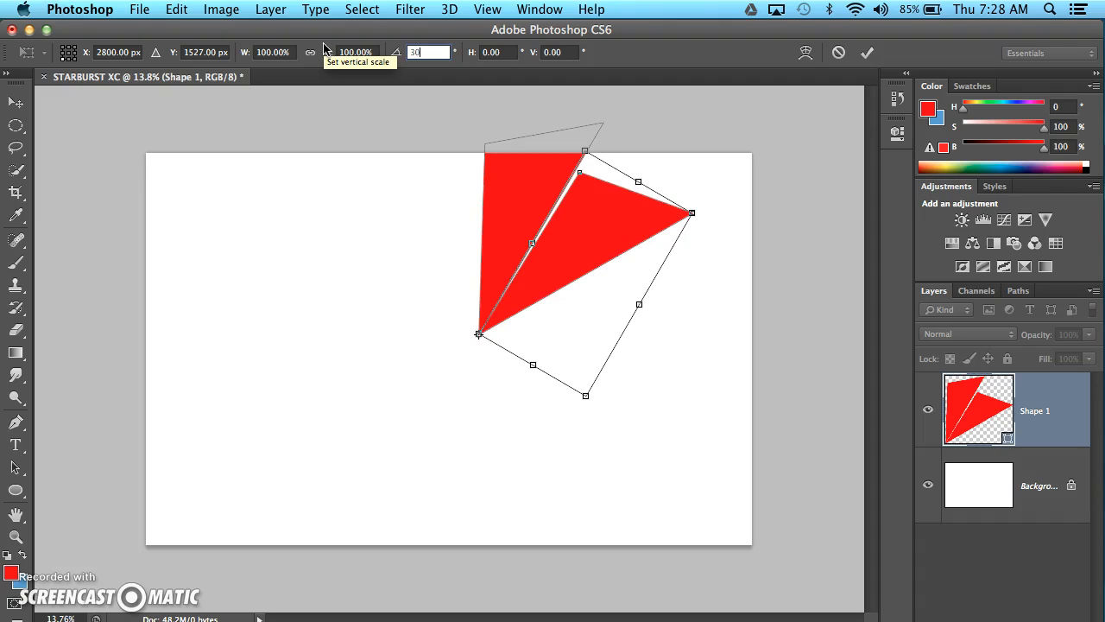
key(BackSpace)
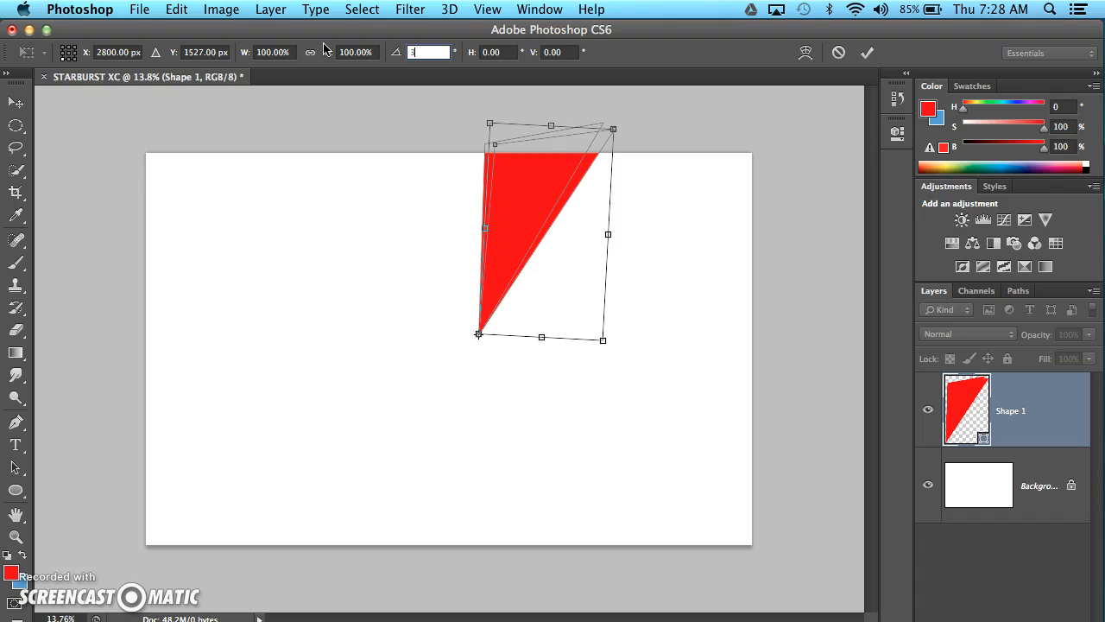
text(6)
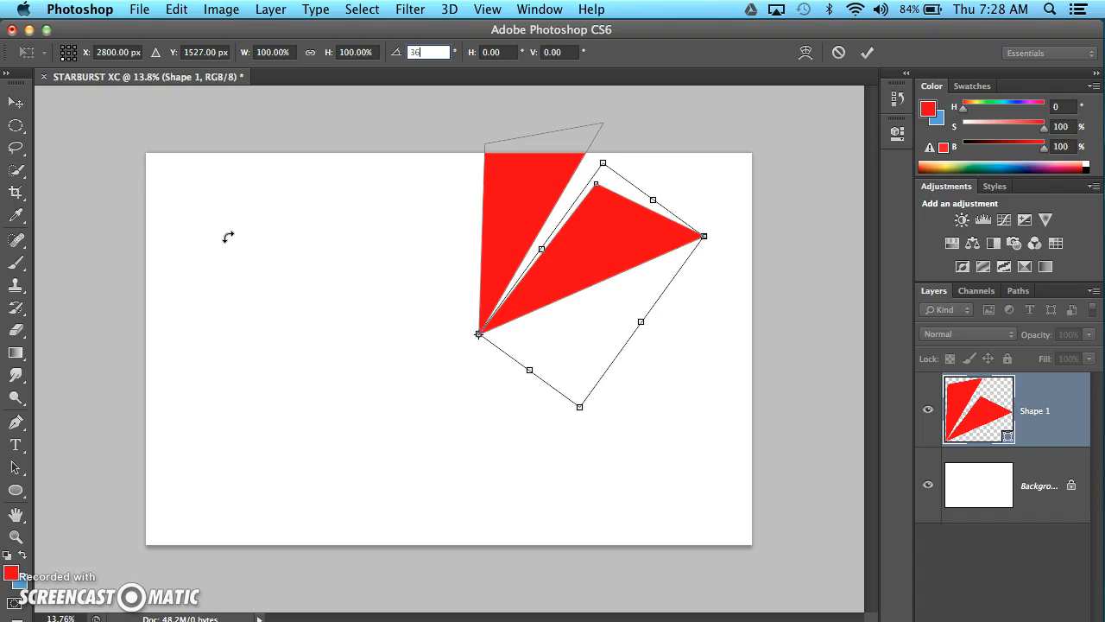
key(Return)
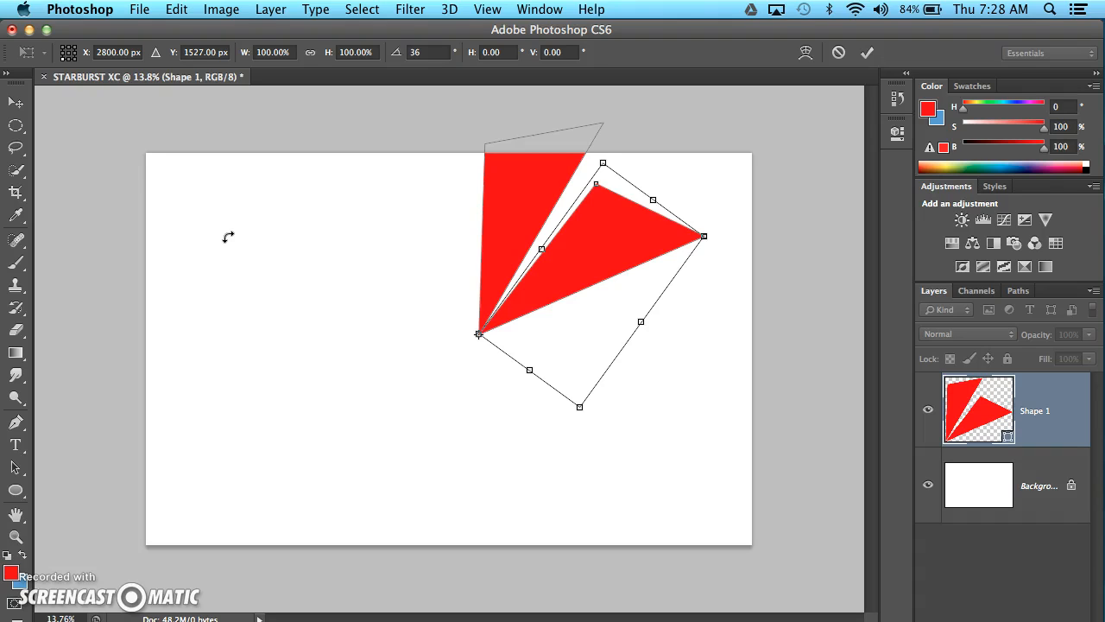
double_click(241, 236)
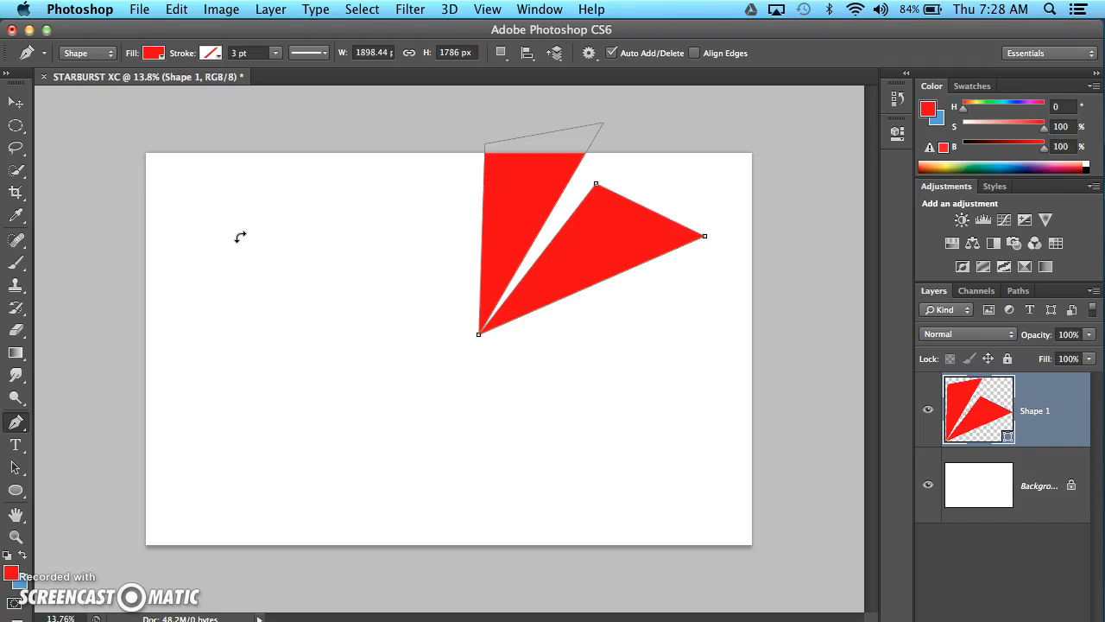
- Repeat the rotate-and-duplicate transform eight times to complete the ring of red wedges, and switch to the Move tool
key(super+alt+shift+t)
key(super+alt+shift+t)
key(super+alt+shift+t)
key(super+alt+shift+t)
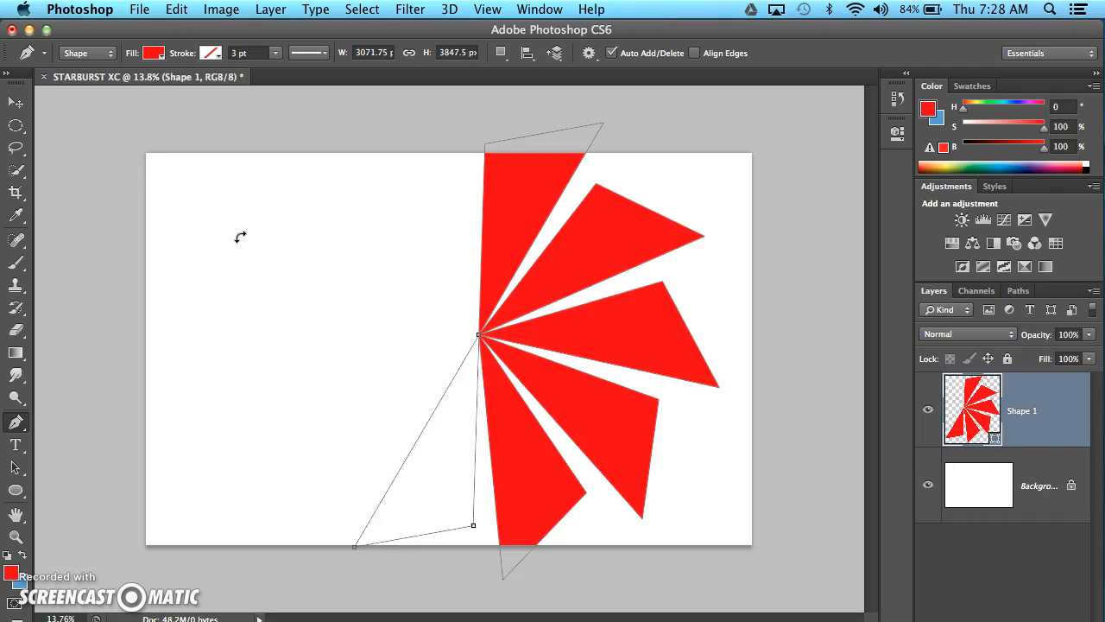
key(super+alt+shift+t)
key(super+alt+shift+t)
key(super+alt+shift+t)
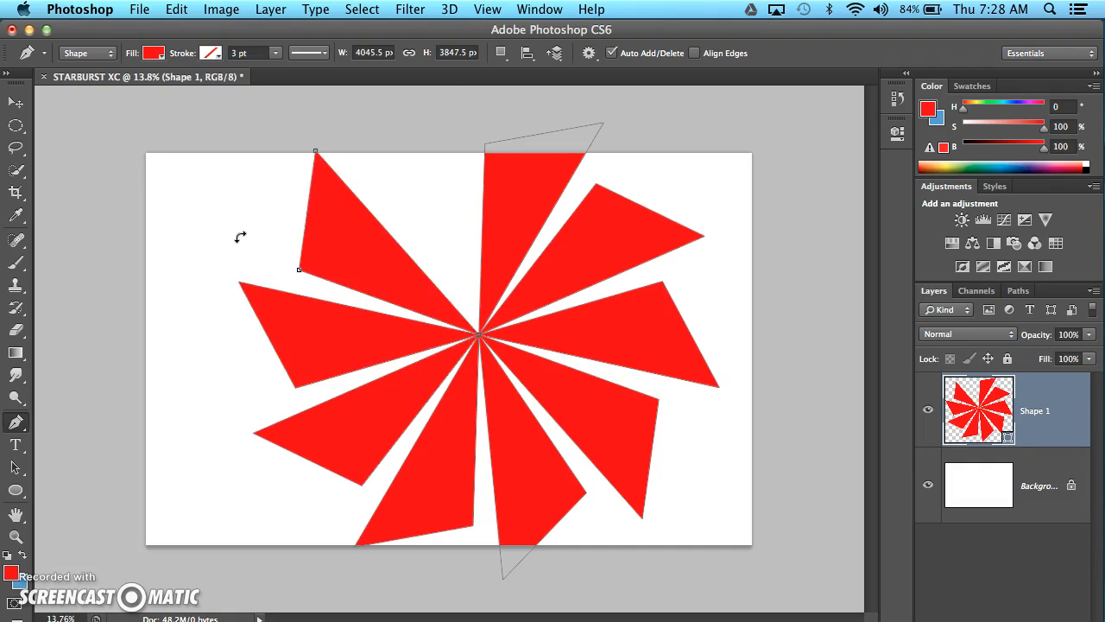
key(super+alt+shift+t)
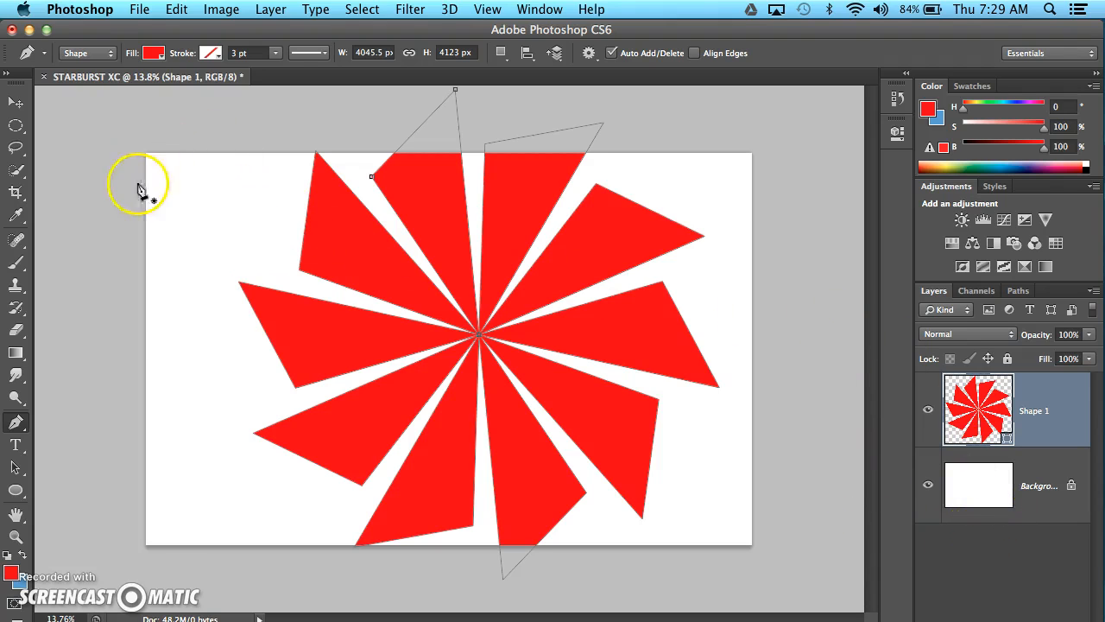
click(17, 106)
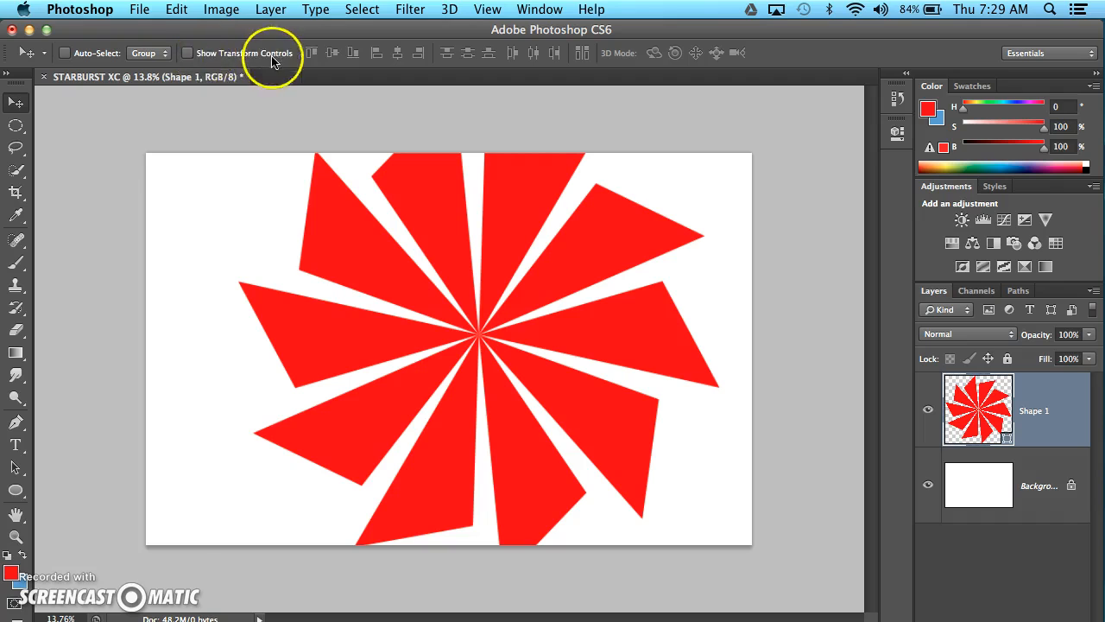
- Show transform controls and enlarge the ring of red wedges to about 198% so its rays cover the whole canvas
click(186, 53)
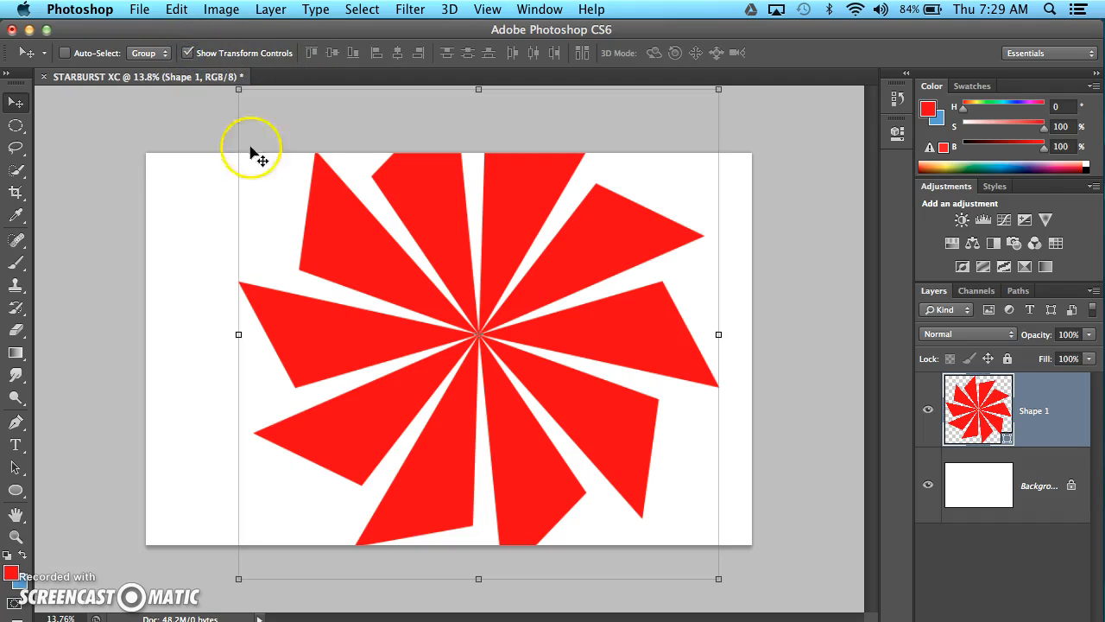
scroll(346, 261, down, 8)
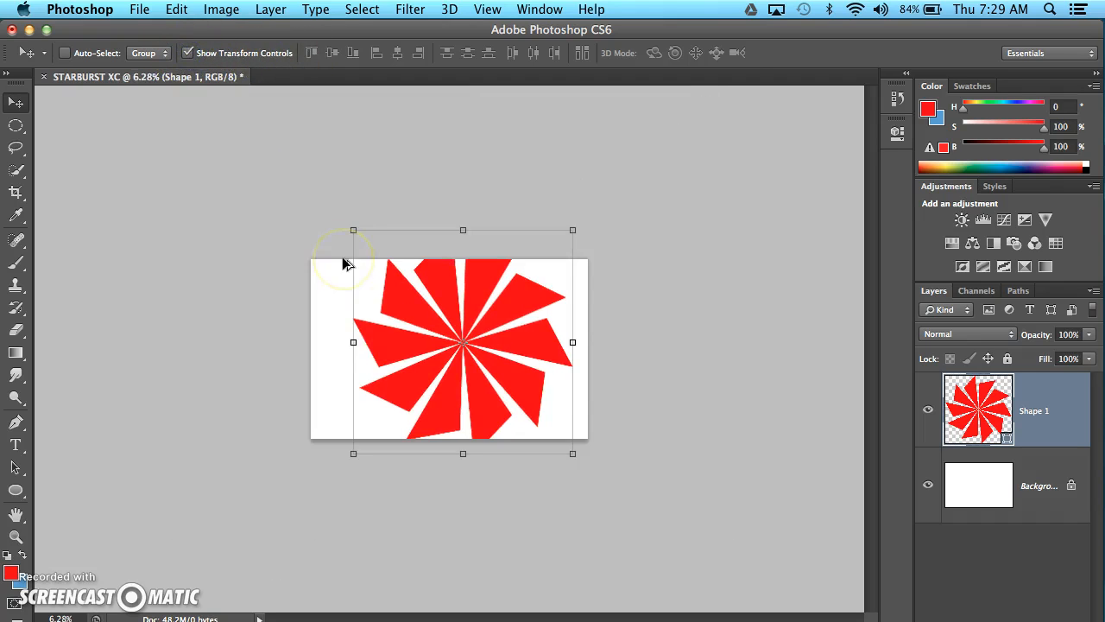
click(352, 458)
drag(353, 458, 246, 515)
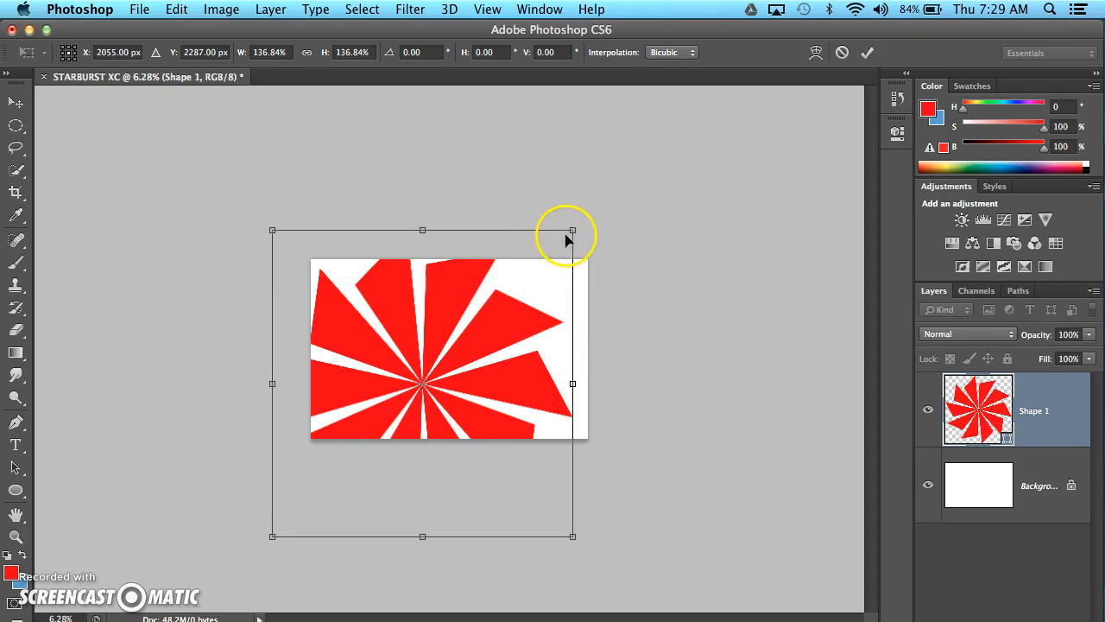
drag(567, 233, 671, 170)
drag(272, 537, 230, 579)
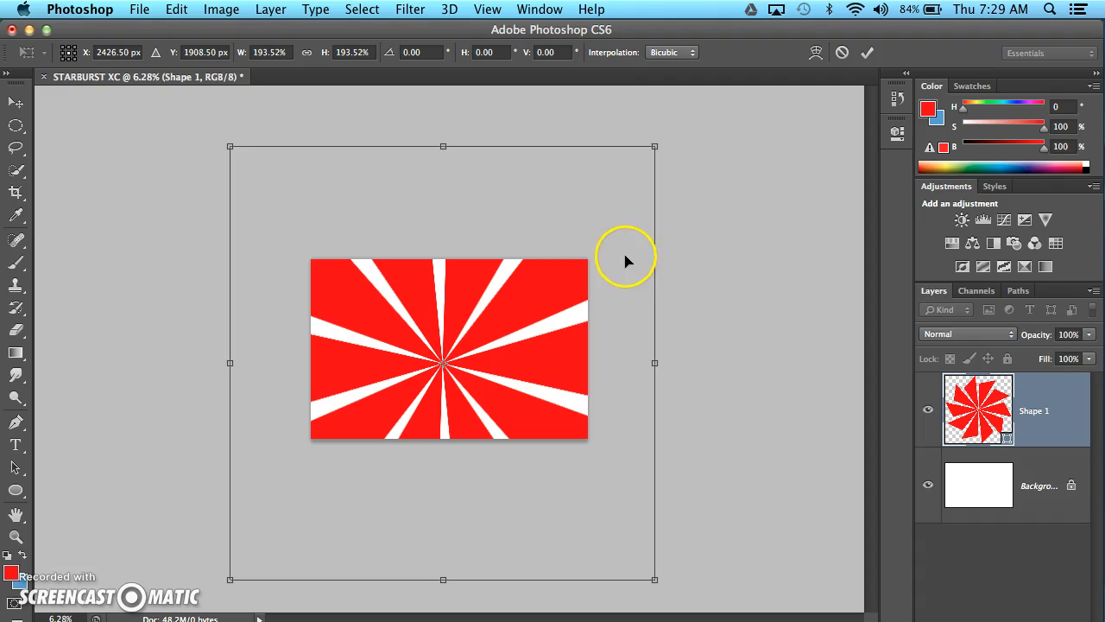
drag(654, 146, 664, 136)
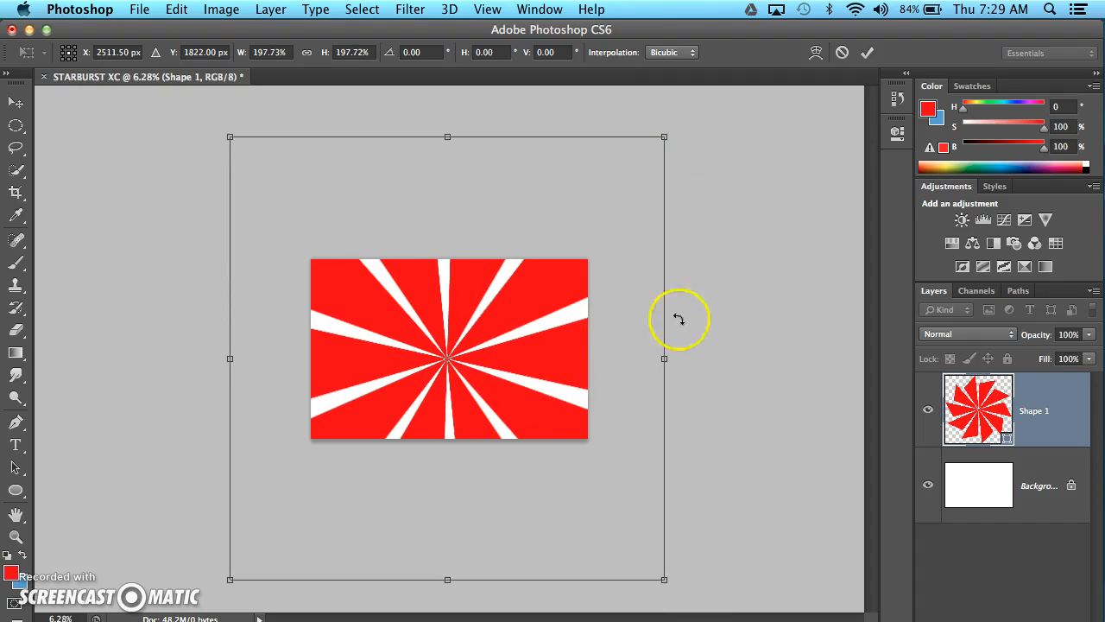
- Rotate the enlarged red starburst about -13.3 degrees and apply the transform
drag(697, 539, 732, 466)
double_click(545, 361)
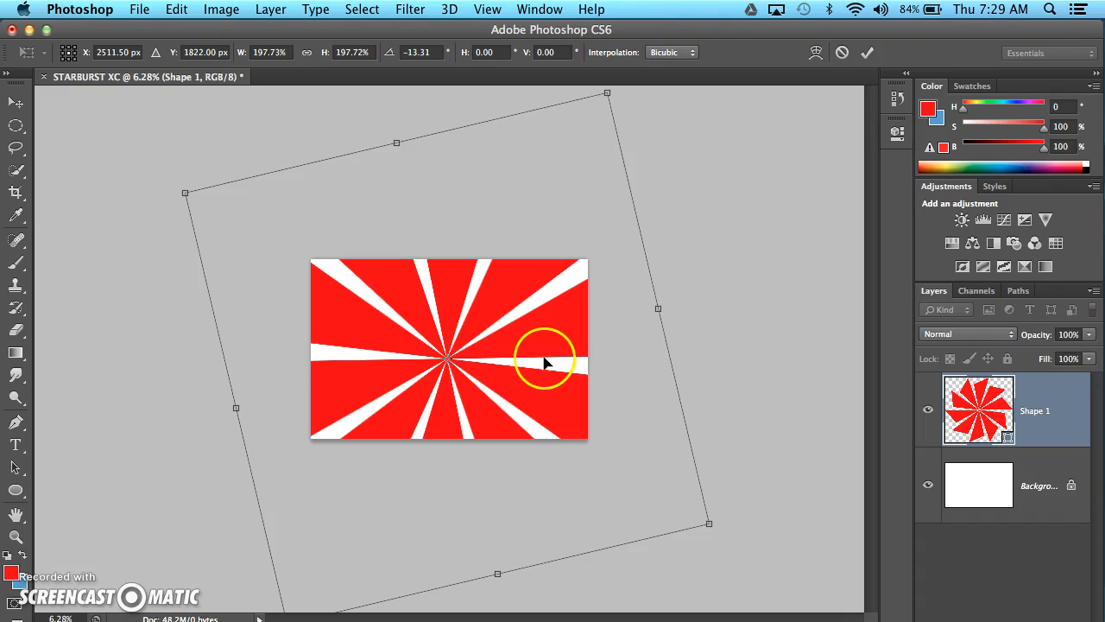
click(473, 388)
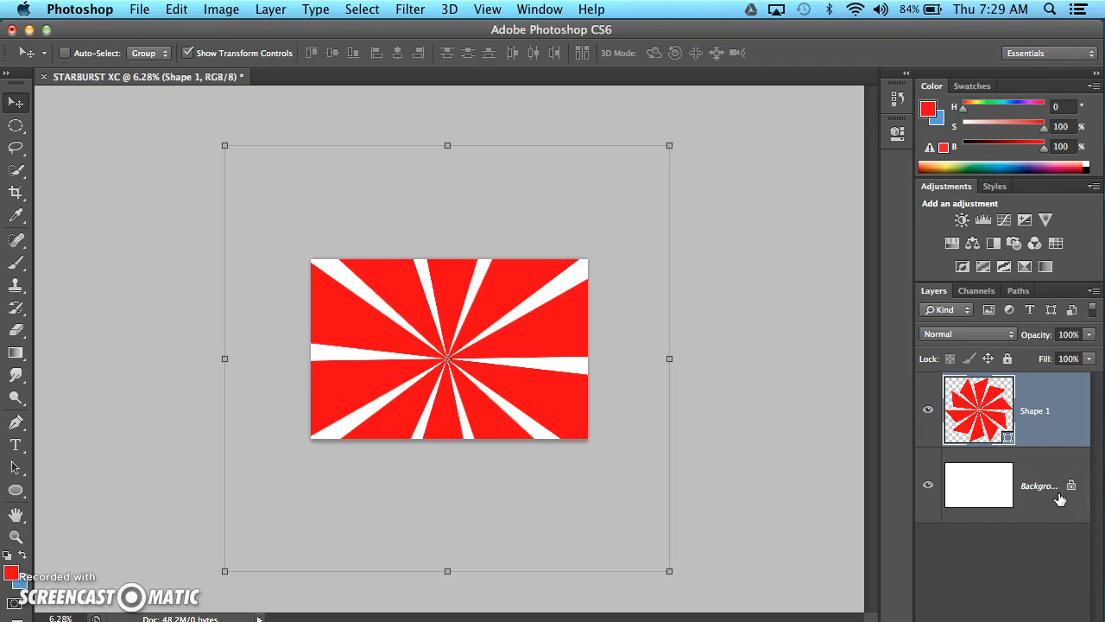
- Hide the Shape 1 starburst layer and set the Pen tool's shape fill to blue
click(929, 412)
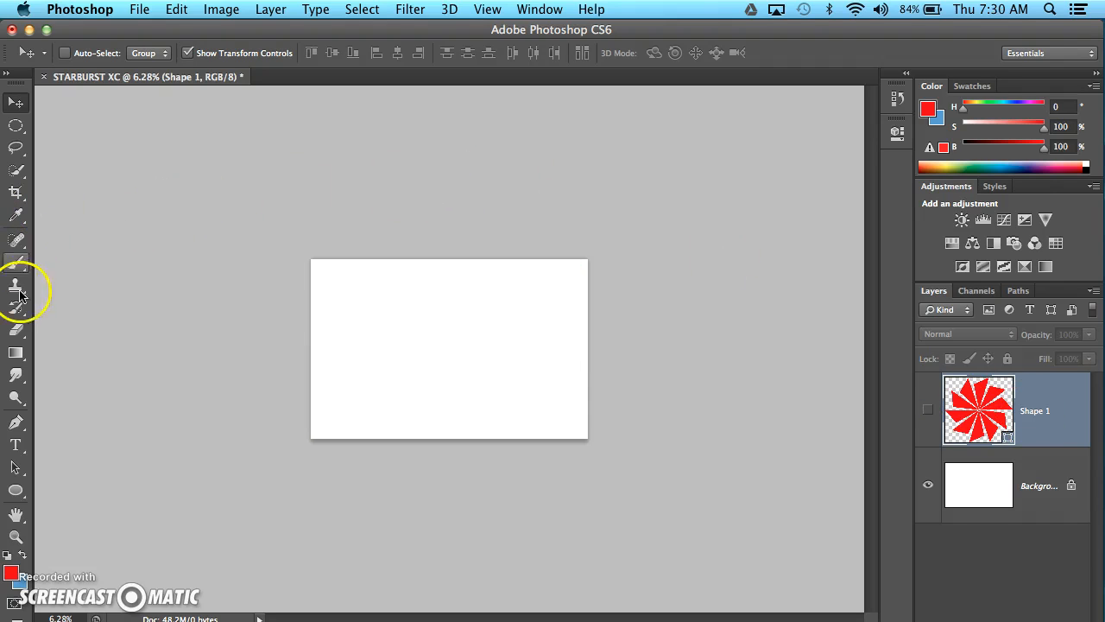
click(15, 423)
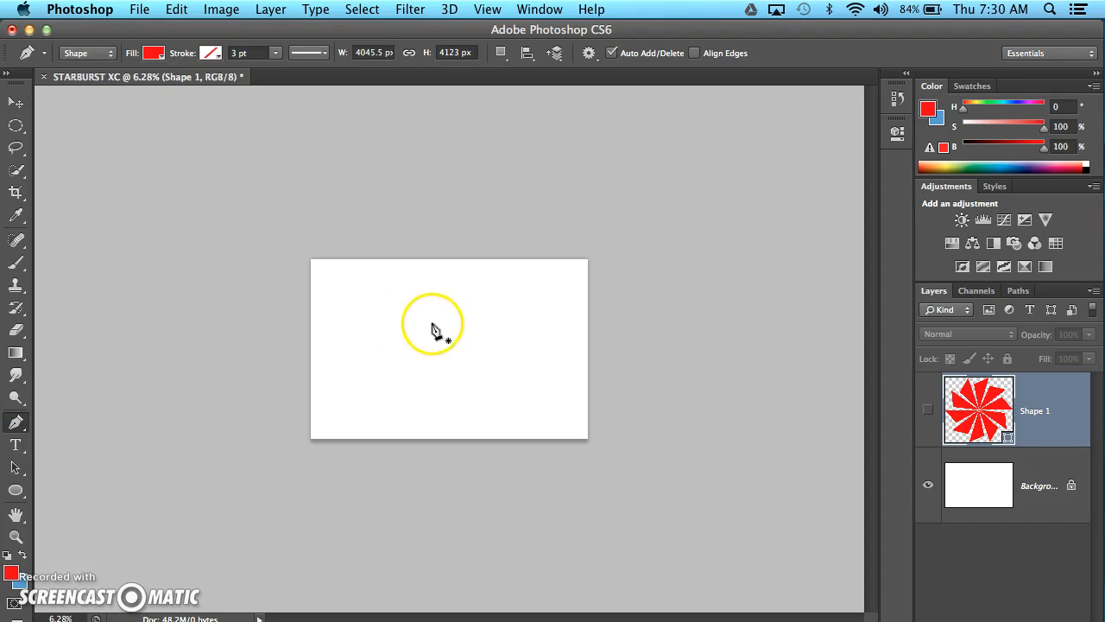
click(154, 52)
click(111, 152)
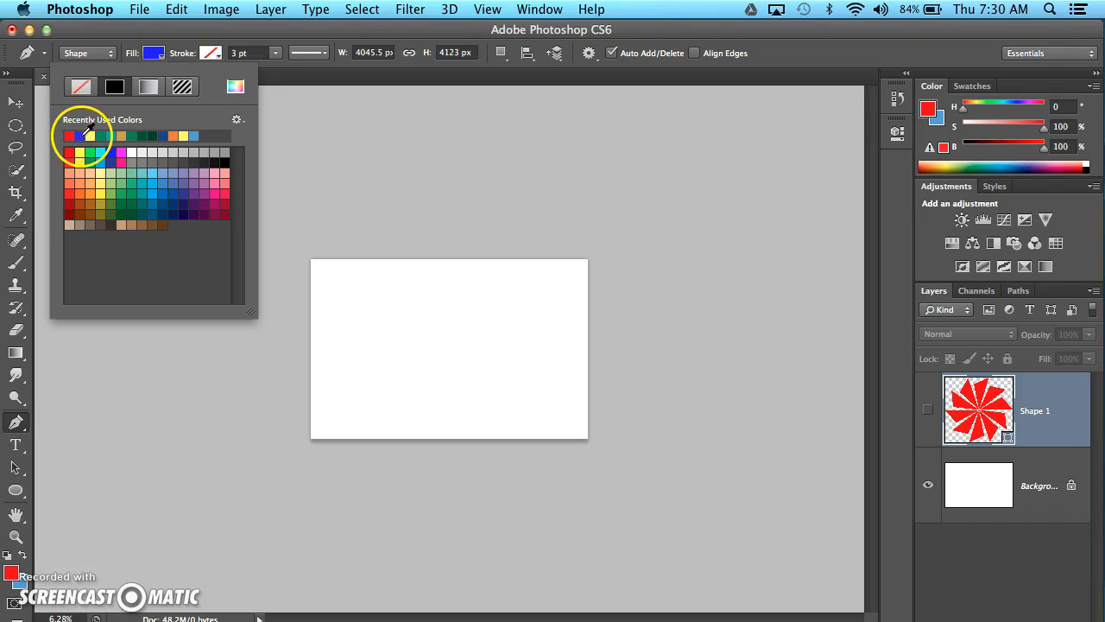
- Draw a blue wedge about 1513 by 2579 px from near the canvas centre to beyond its upper edge
click(432, 342)
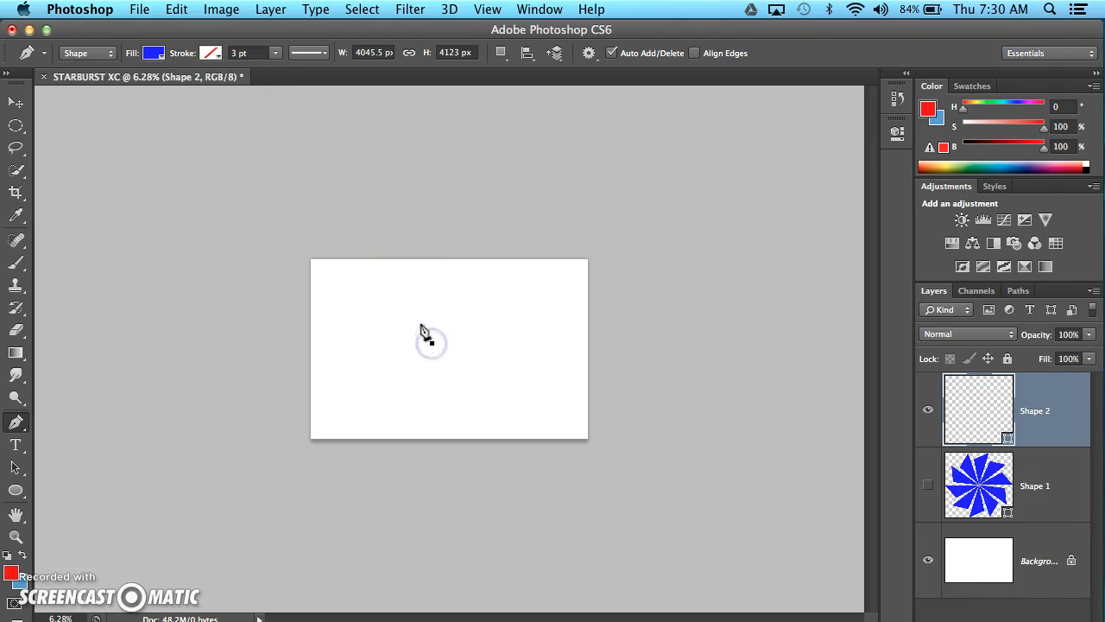
click(349, 214)
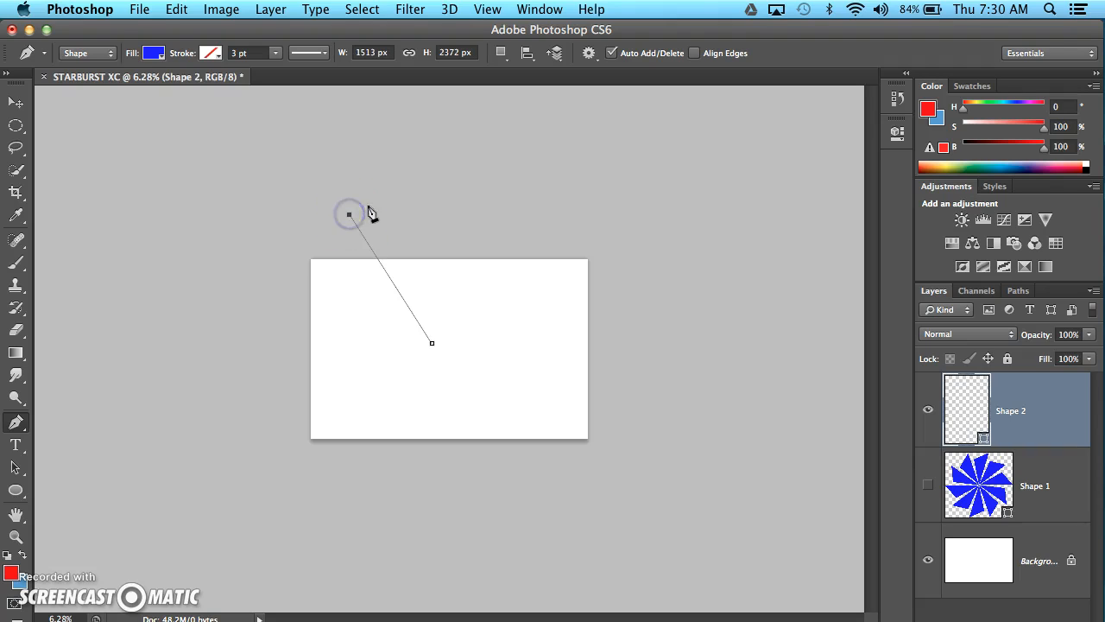
click(380, 204)
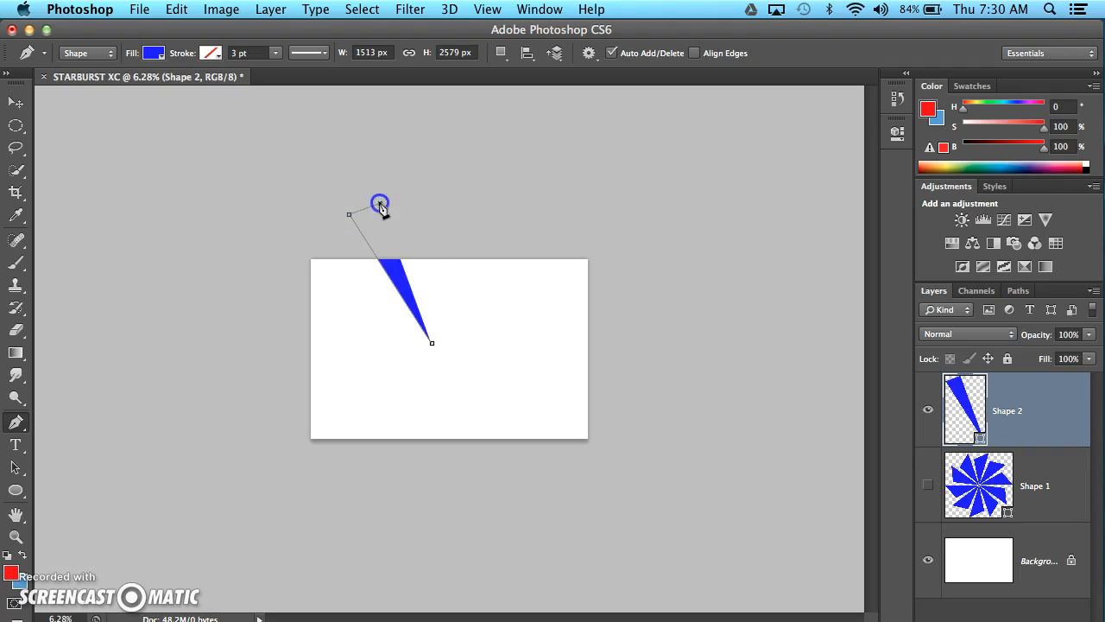
click(432, 344)
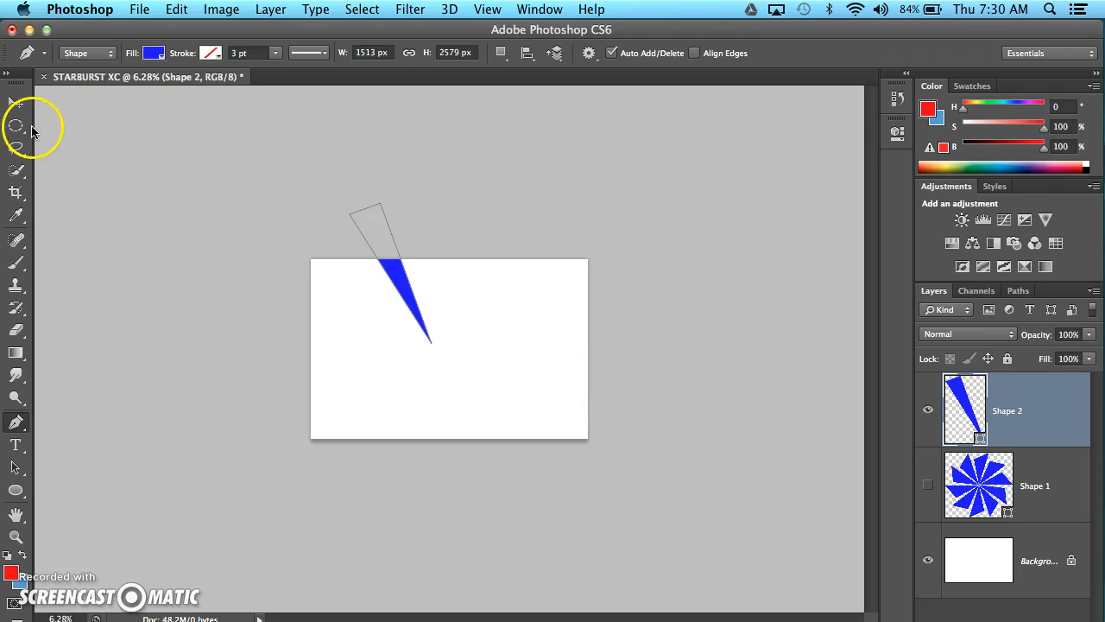
- Scale the blue wedge to about 141% width and 156% height, place its tip near the canvas centre, and apply the transform
click(21, 105)
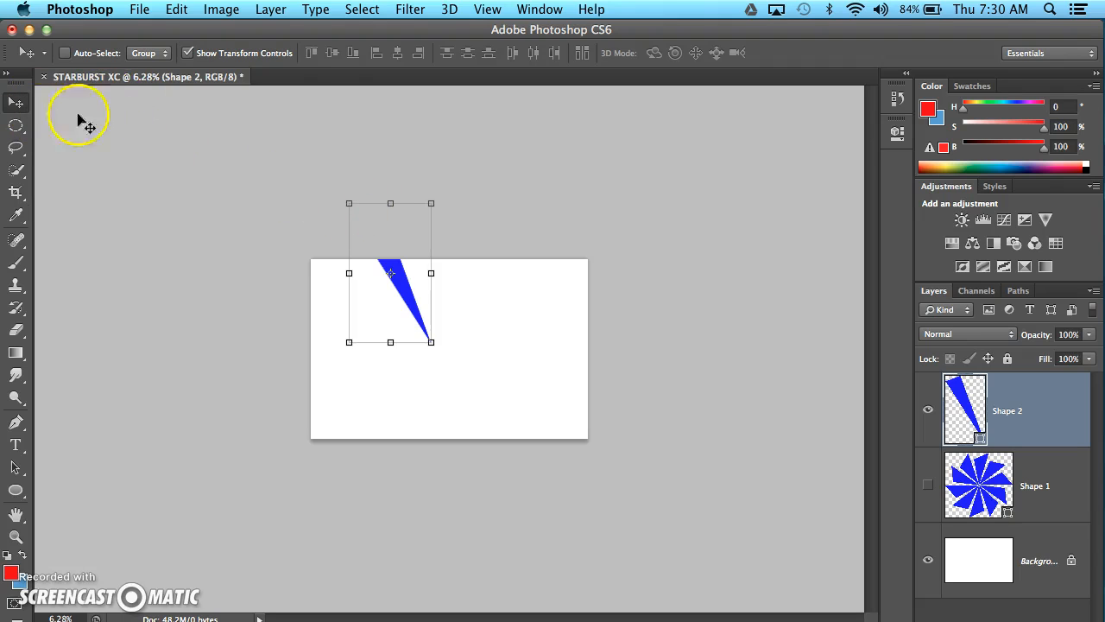
drag(349, 203, 329, 144)
drag(431, 342, 444, 361)
drag(426, 318, 425, 311)
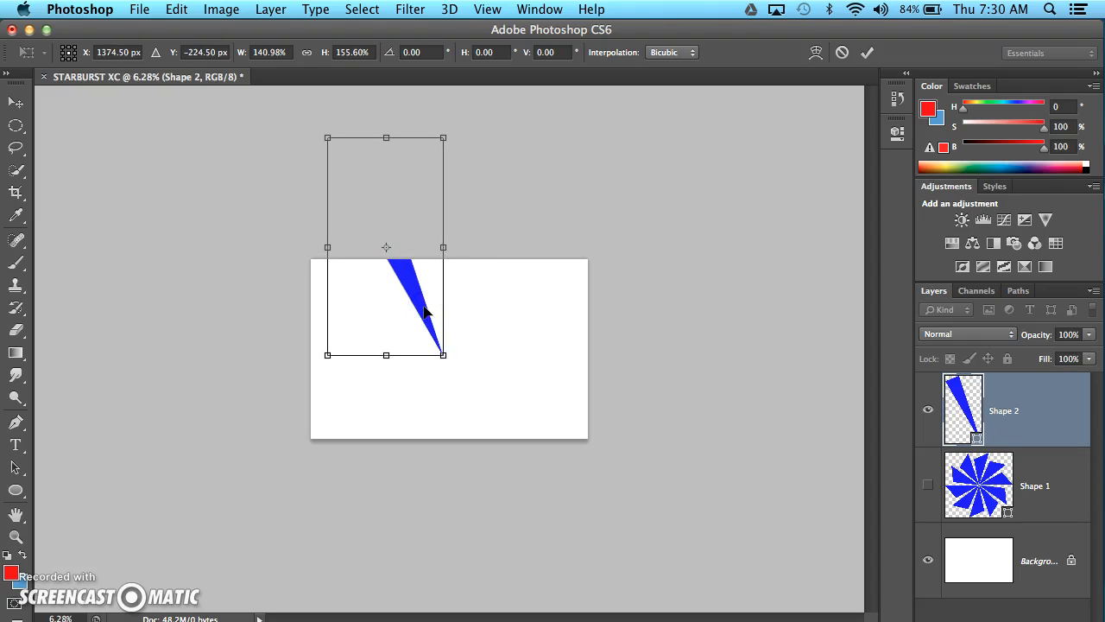
key(Return)
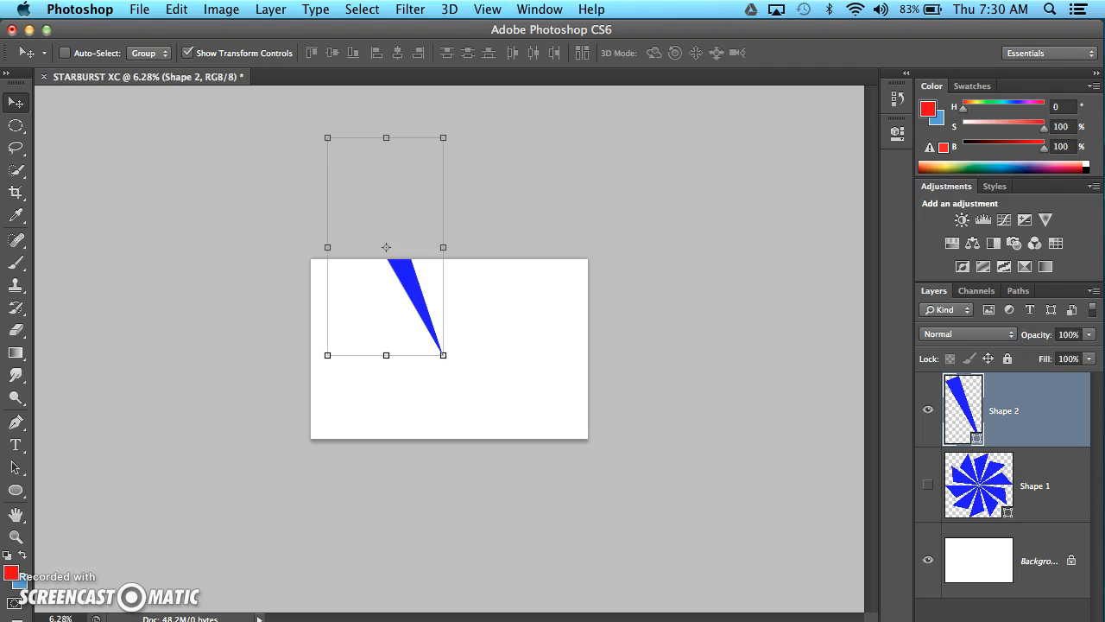
key(ctrl+t)
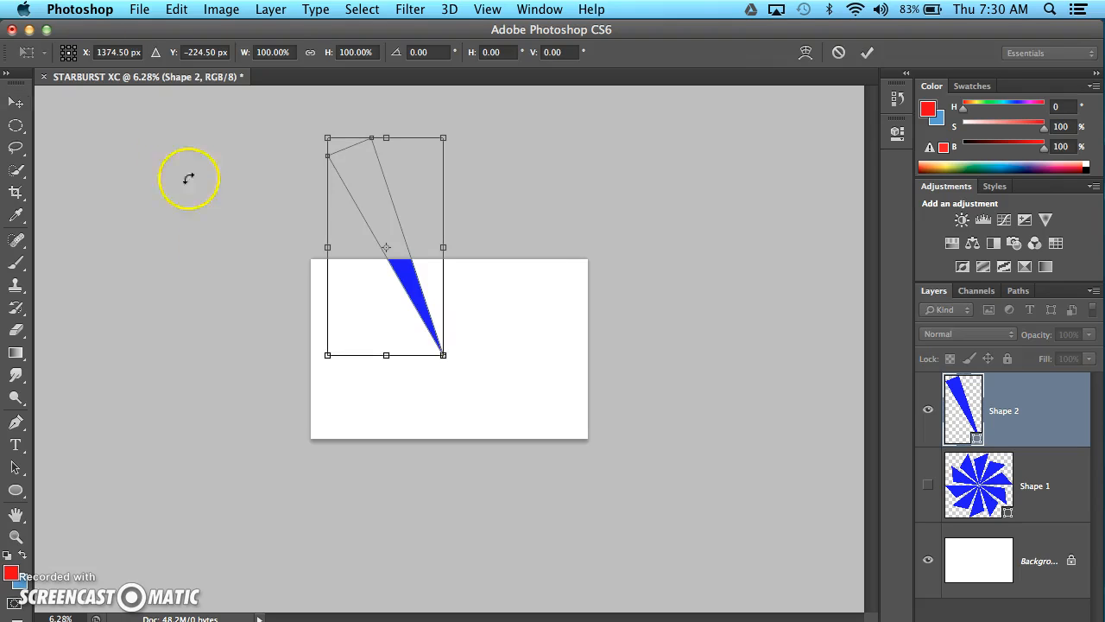
drag(387, 246, 445, 355)
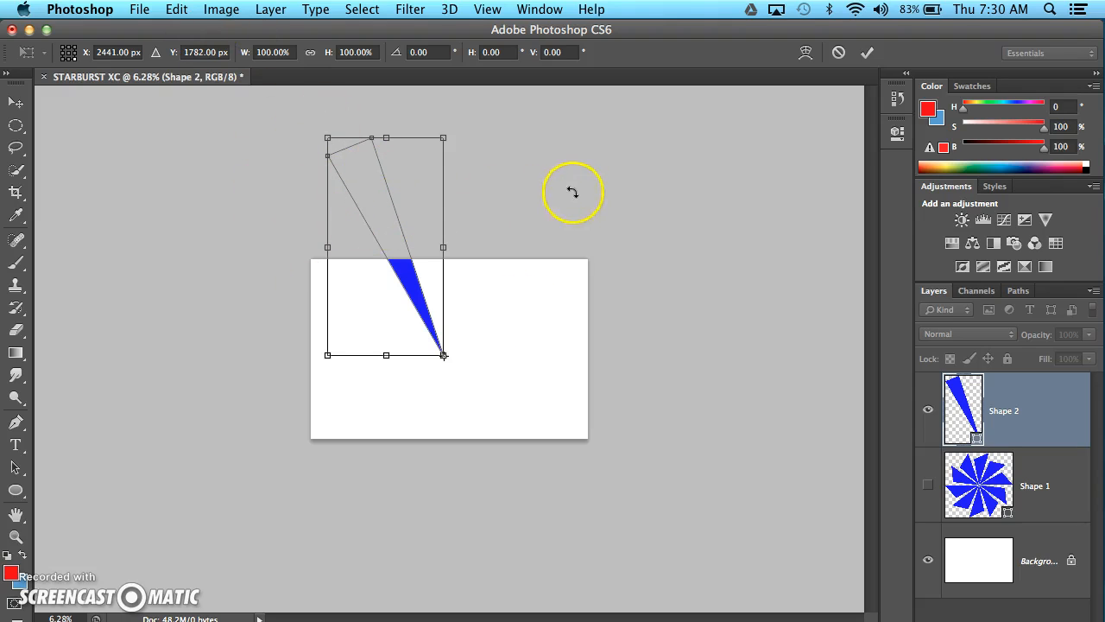
key(Return)
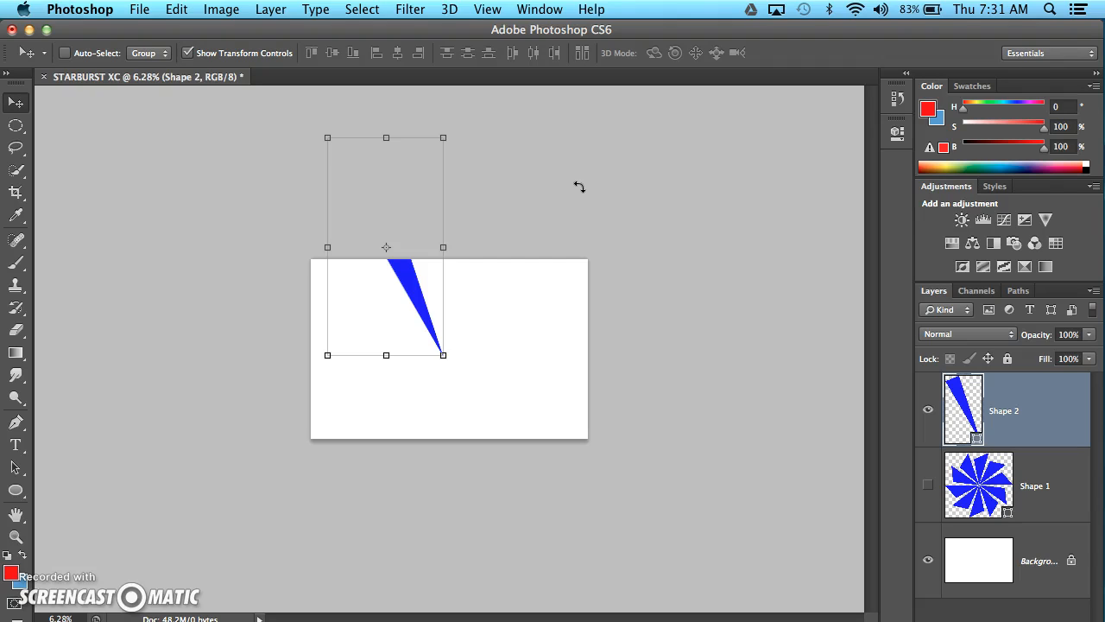
- Free-transform a duplicate of the blue wedge about its lower tip, rotate it 36 degrees, and apply the transform
click(579, 187)
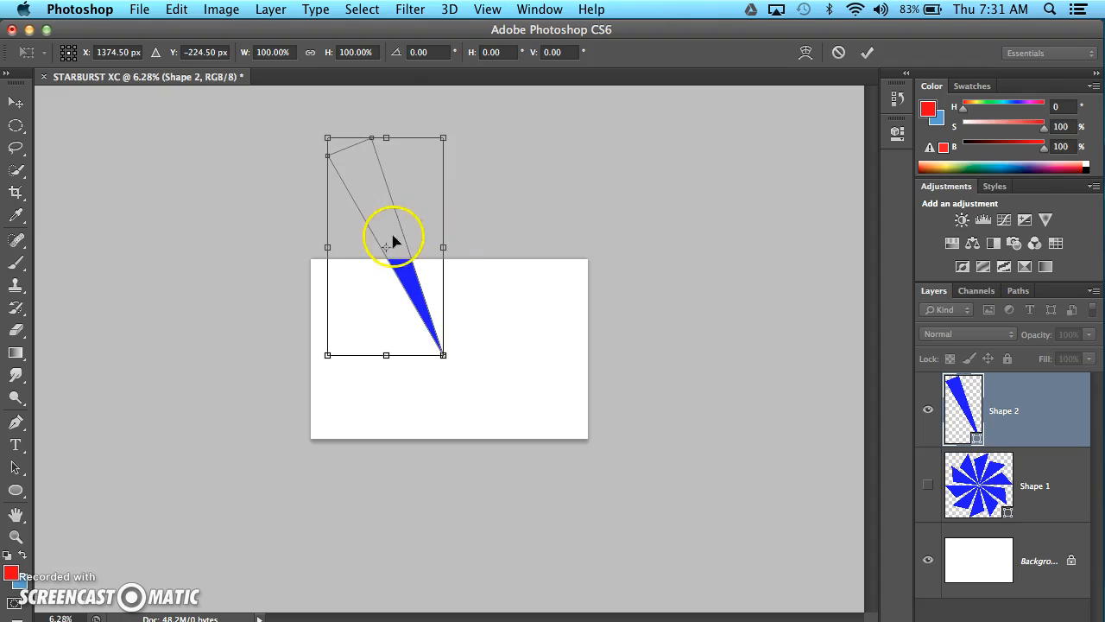
drag(386, 248, 444, 355)
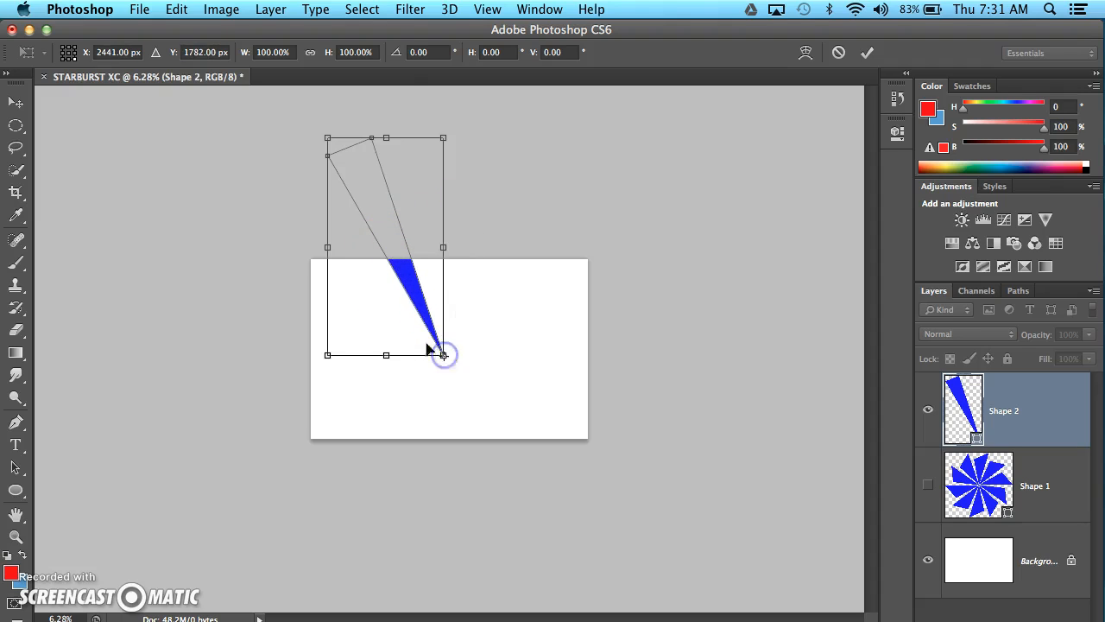
click(429, 52)
click(388, 45)
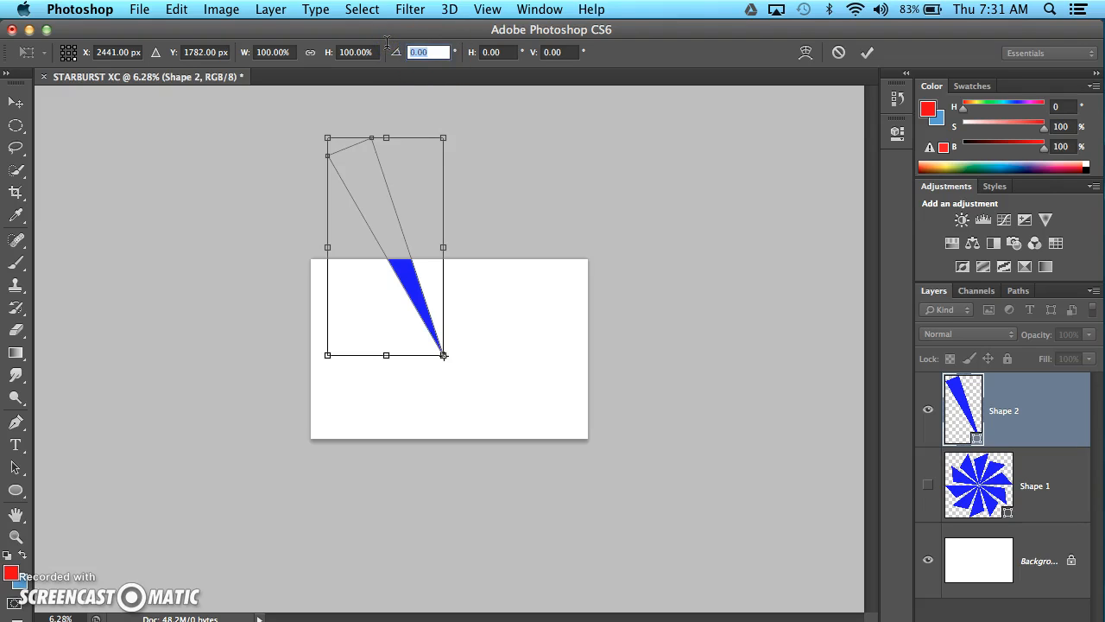
text(36)
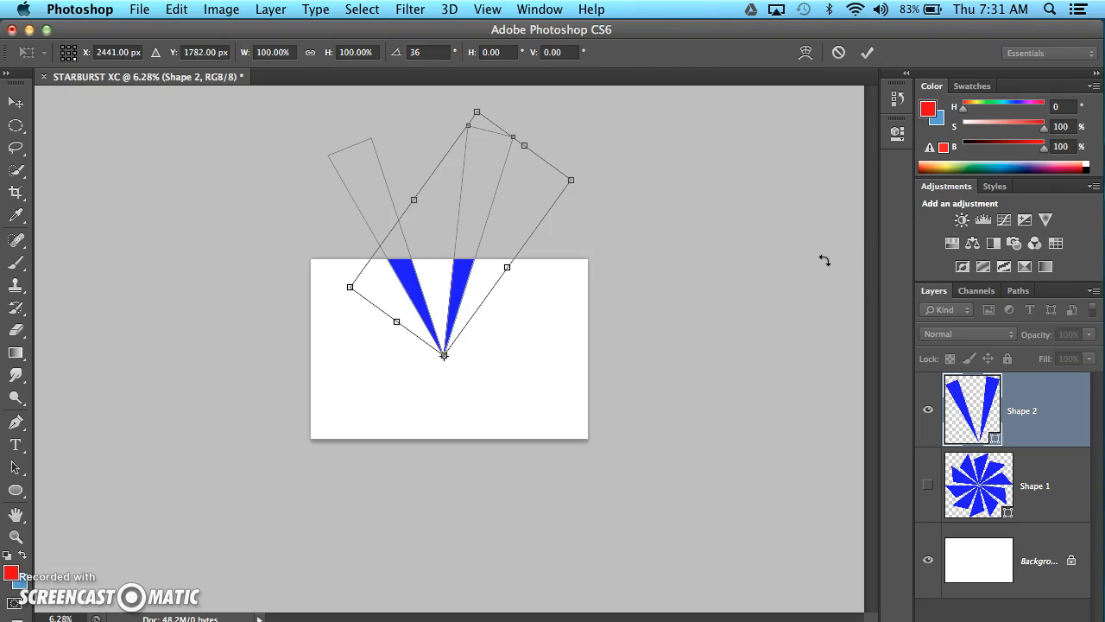
key(Return)
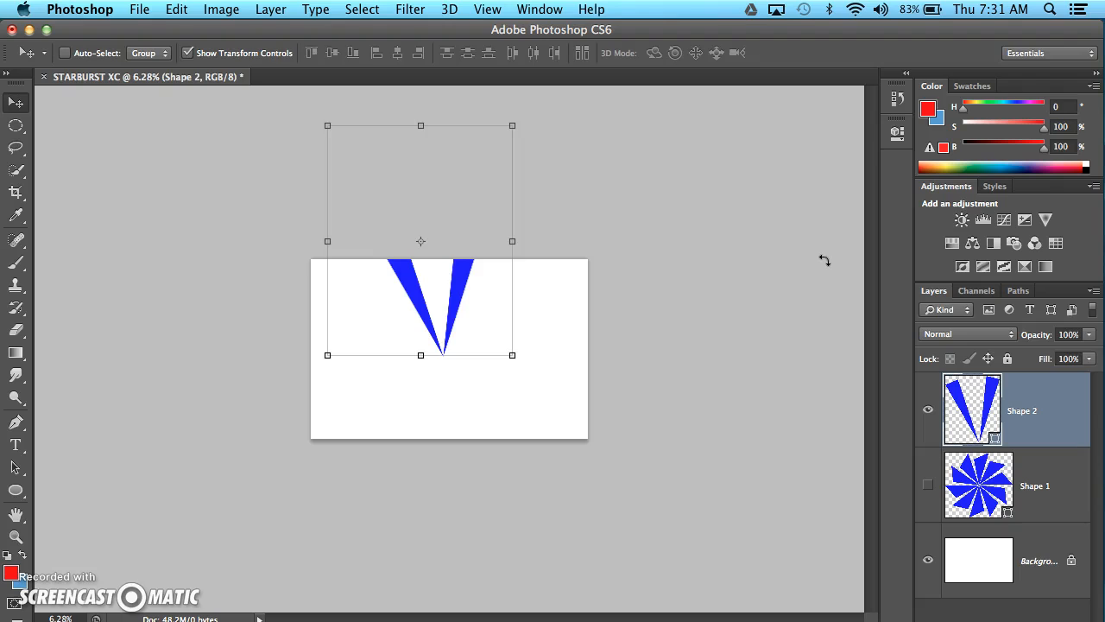
- Try to repeat the transform on the blue wedges, and delete their Shape 2 layer
key(super+t)
key(Return)
key(super+t)
click(567, 126)
key(Return)
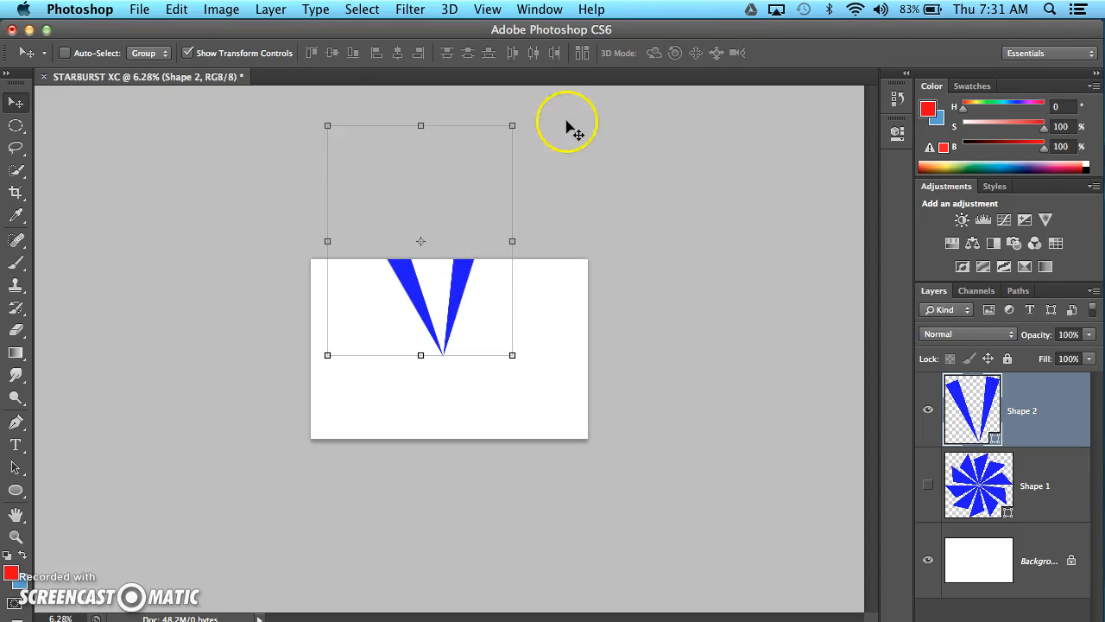
drag(1054, 412, 1071, 617)
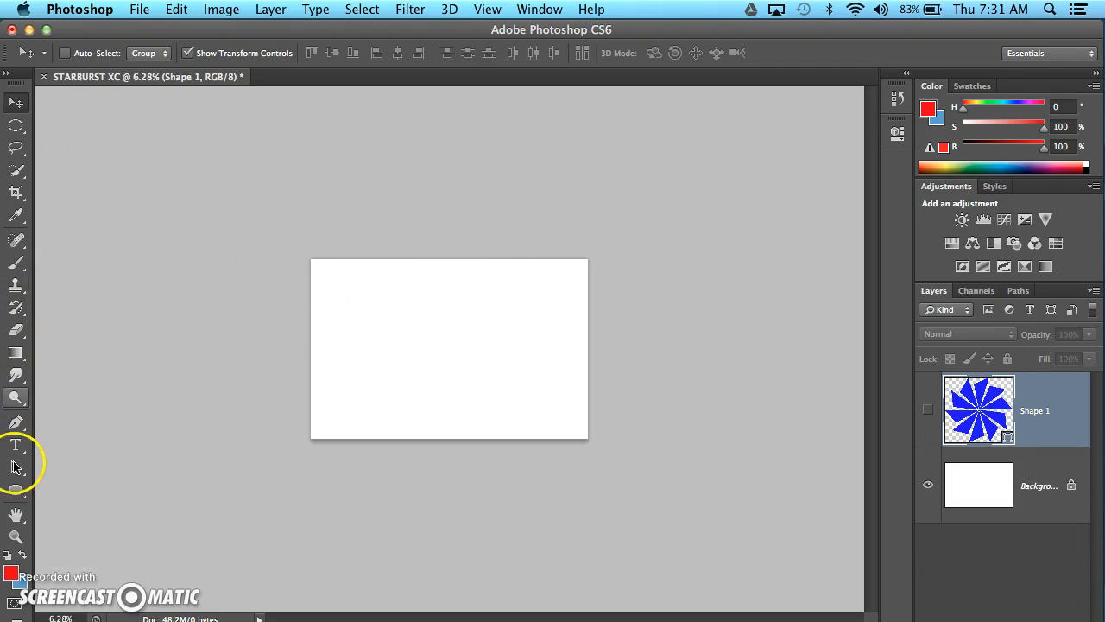
- Switch to the Pen tool and fully lock the Shape 1 starburst layer, keeping it hidden
click(13, 429)
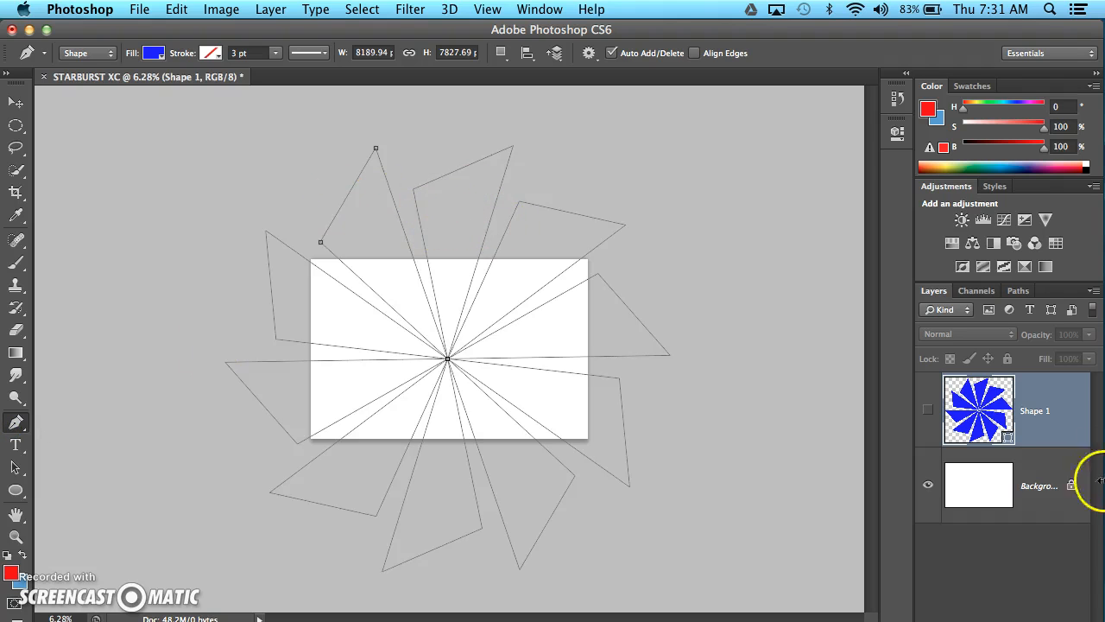
click(1058, 467)
click(943, 443)
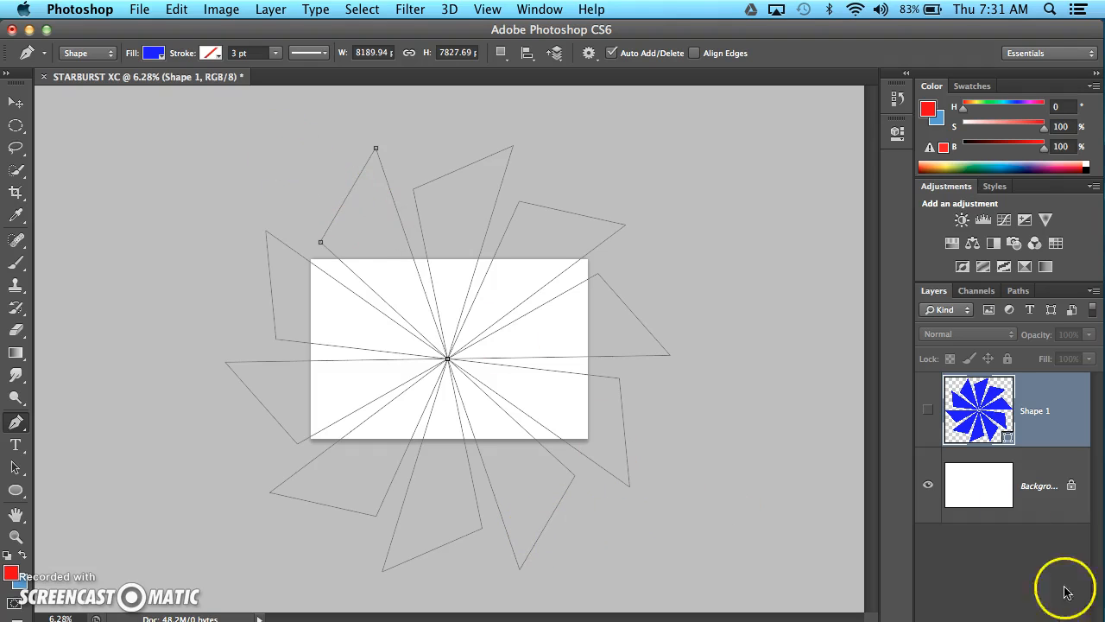
click(927, 411)
click(926, 412)
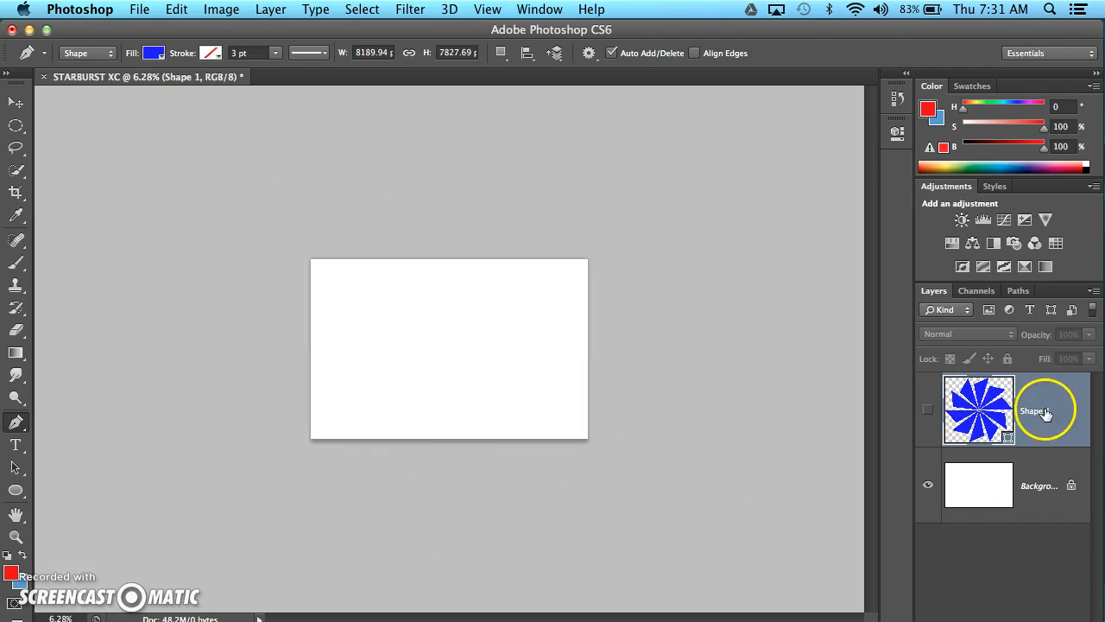
click(1006, 359)
click(928, 411)
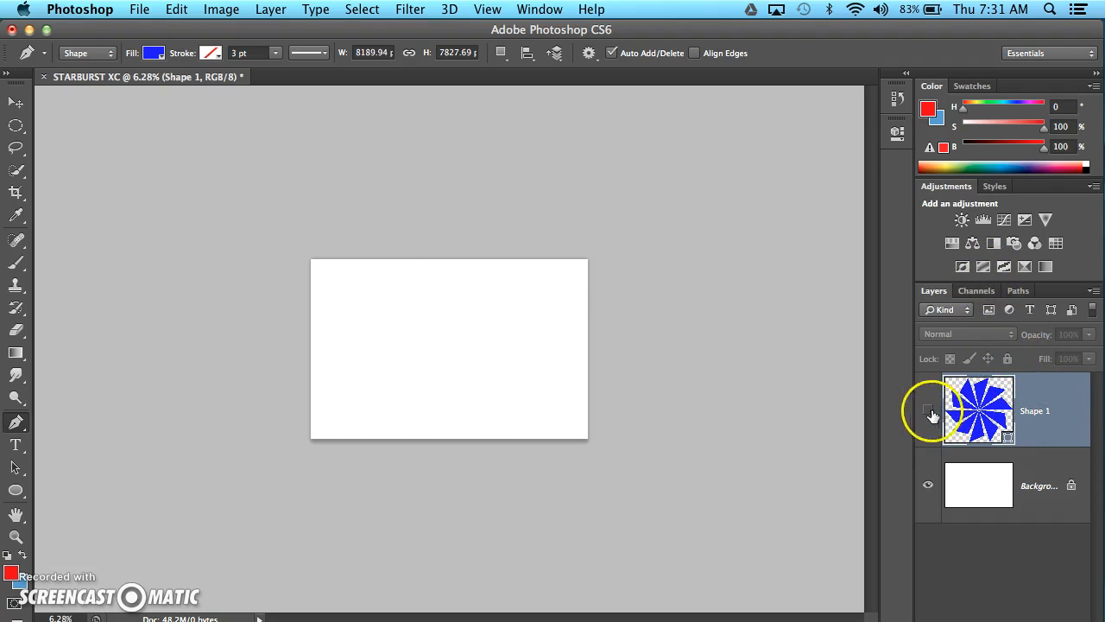
click(1009, 359)
click(927, 410)
click(1023, 403)
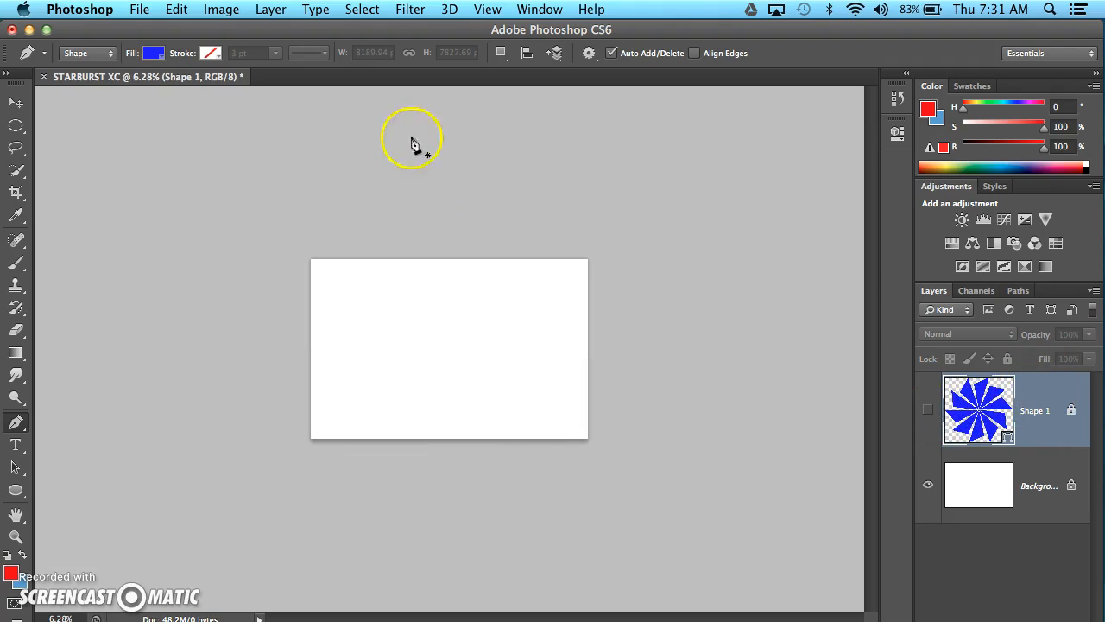
- Draw a blue wedge about 2030 by 3279 px from beyond the canvas's upper edge to near its centre on a new shape layer
click(325, 175)
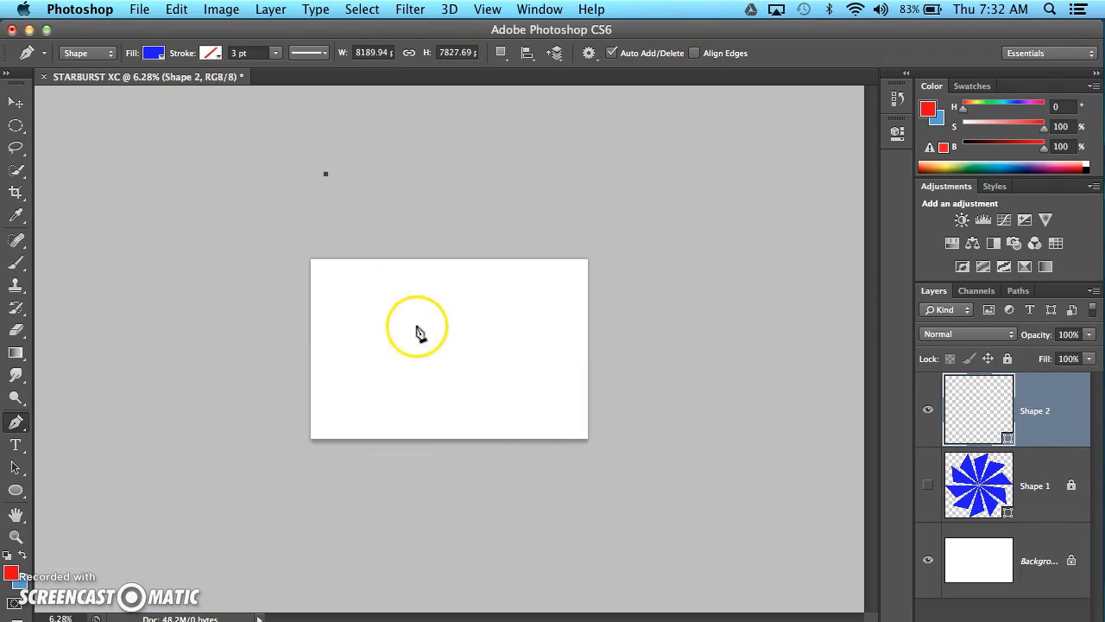
click(436, 336)
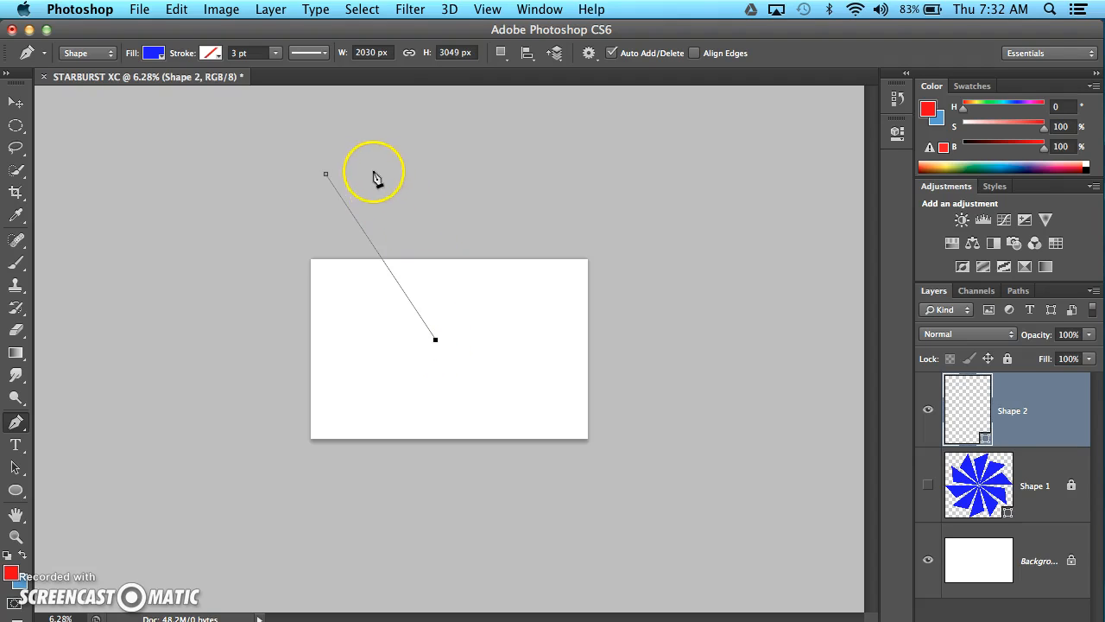
click(368, 162)
click(326, 174)
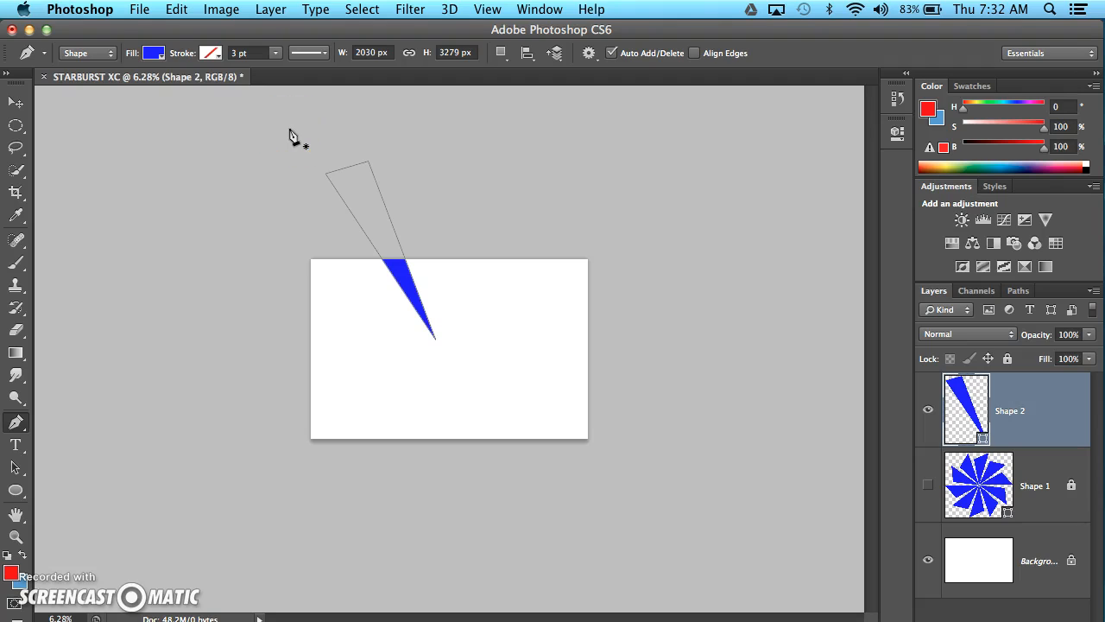
- Free-transform a duplicate of the blue wedge about its lower tip, rotating it 36 degrees on the same shape layer
key(super+t)
drag(380, 249, 437, 342)
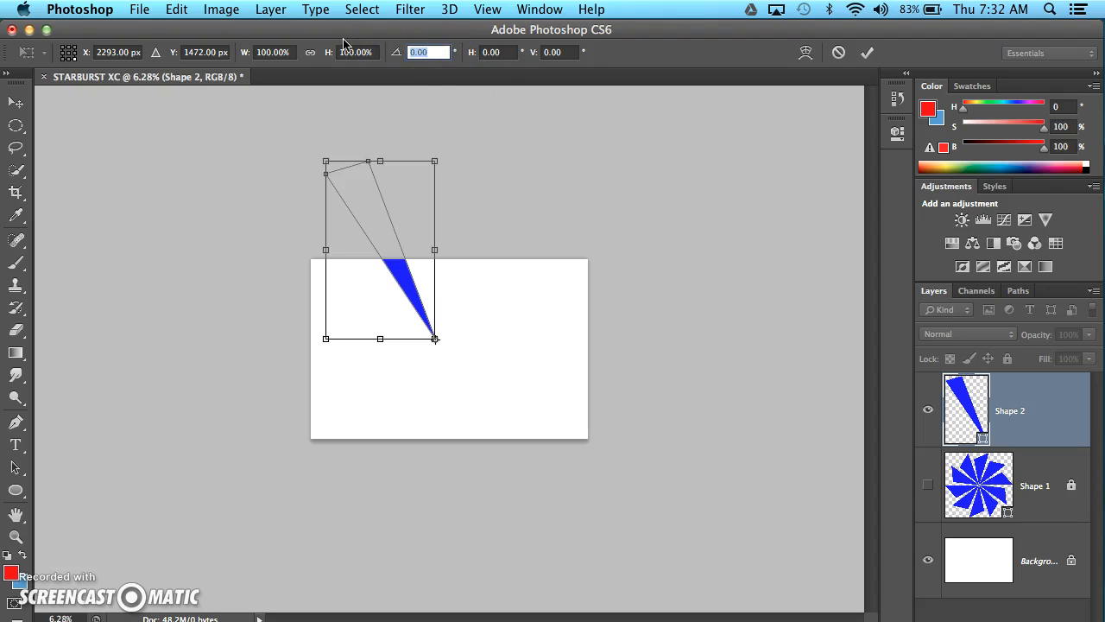
text(36)
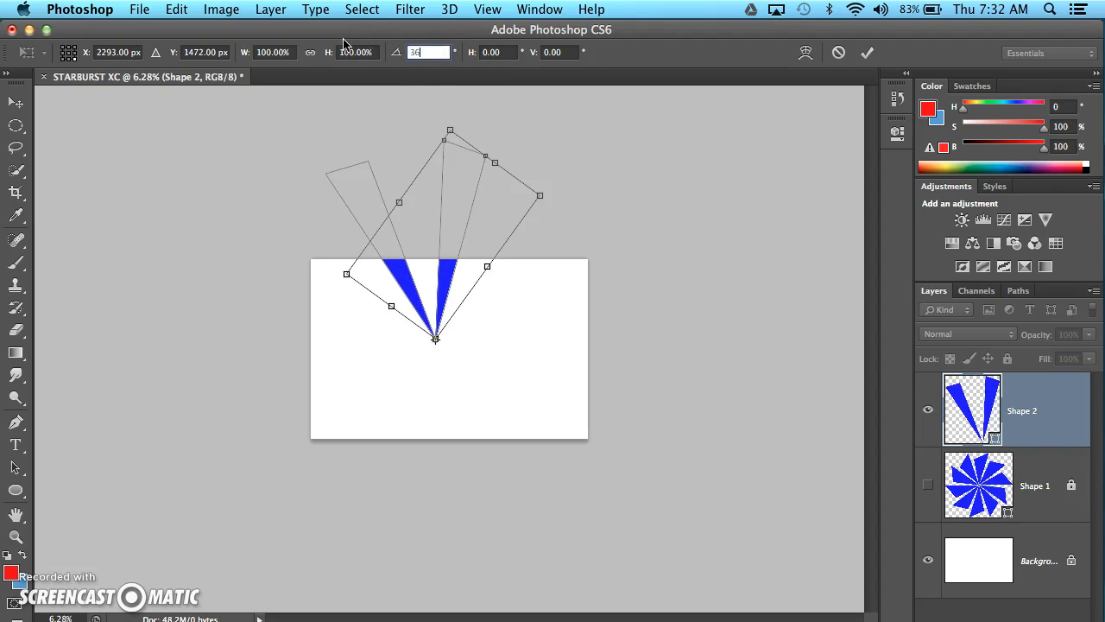
key(Return)
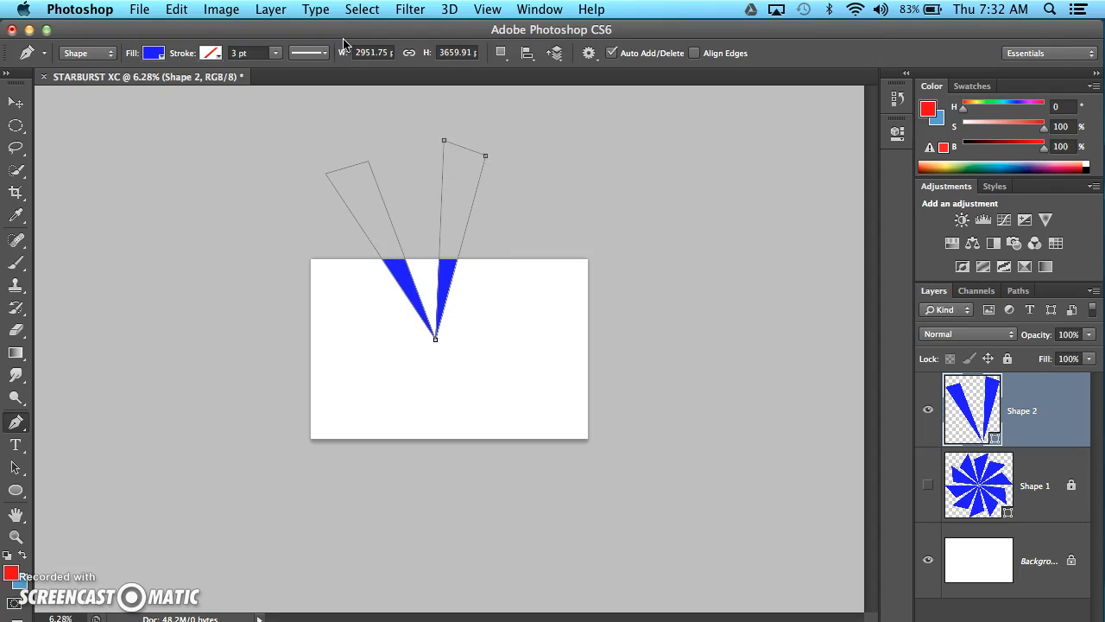
- Repeat the duplicating rotation eight times around the shared tip to complete a full circle of ten blue rays
key(super+alt+shift+t)
key(super+alt+shift+t)
key(super+alt+shift+t)
key(super+alt+shift+t)
key(super+alt+shift+t)
key(super+alt+shift+t)
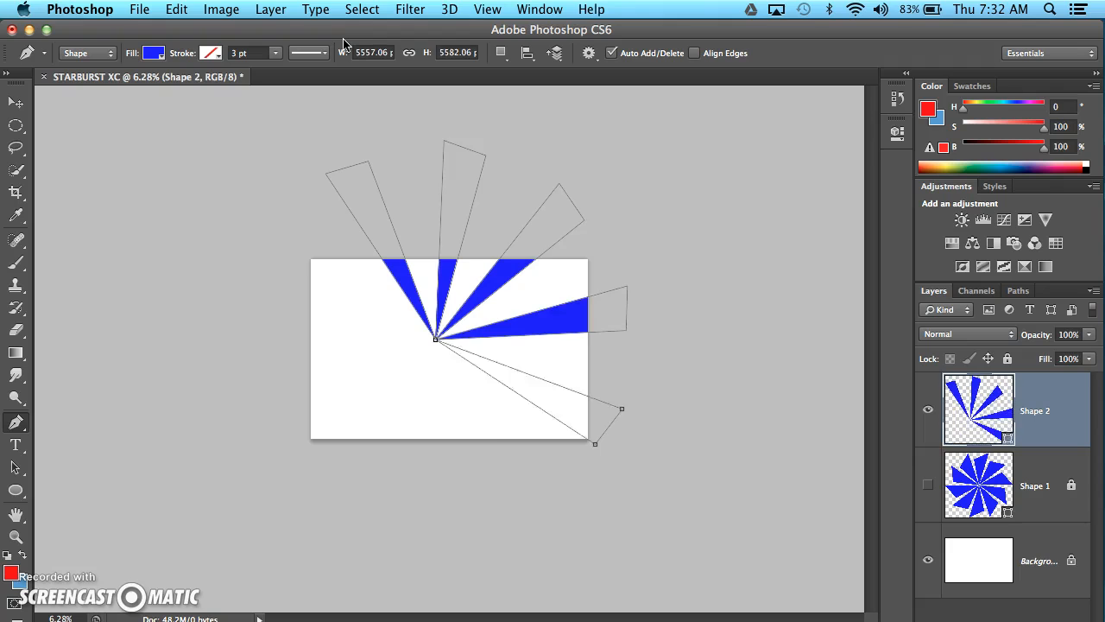
key(super+alt+shift+t)
key(super+alt+shift+t)
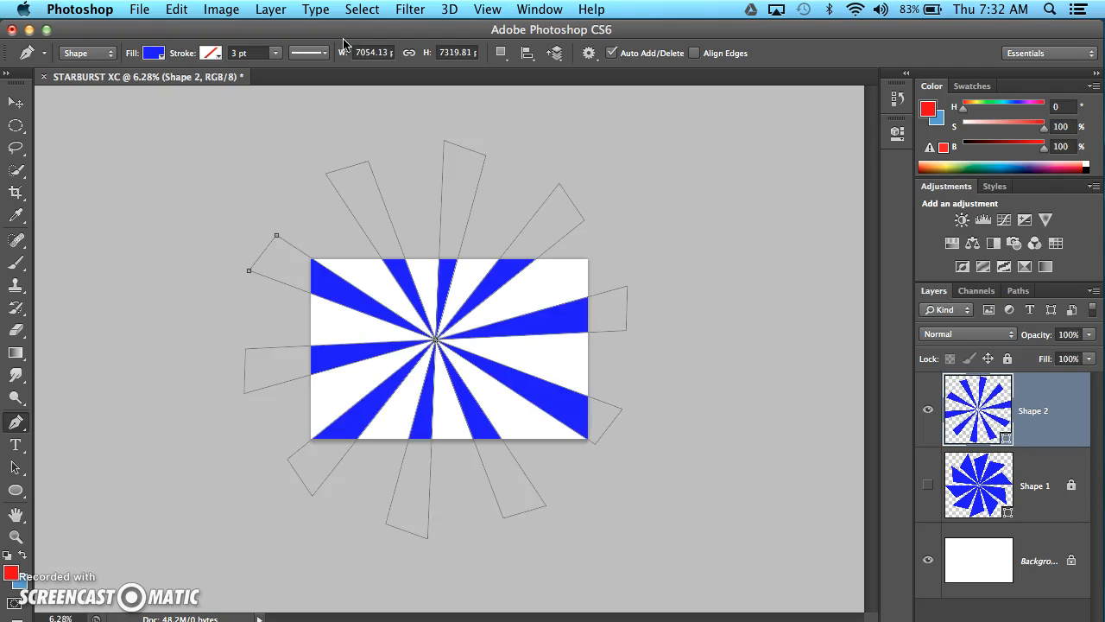
- Fill the Background layer with the red foreground color
click(1027, 561)
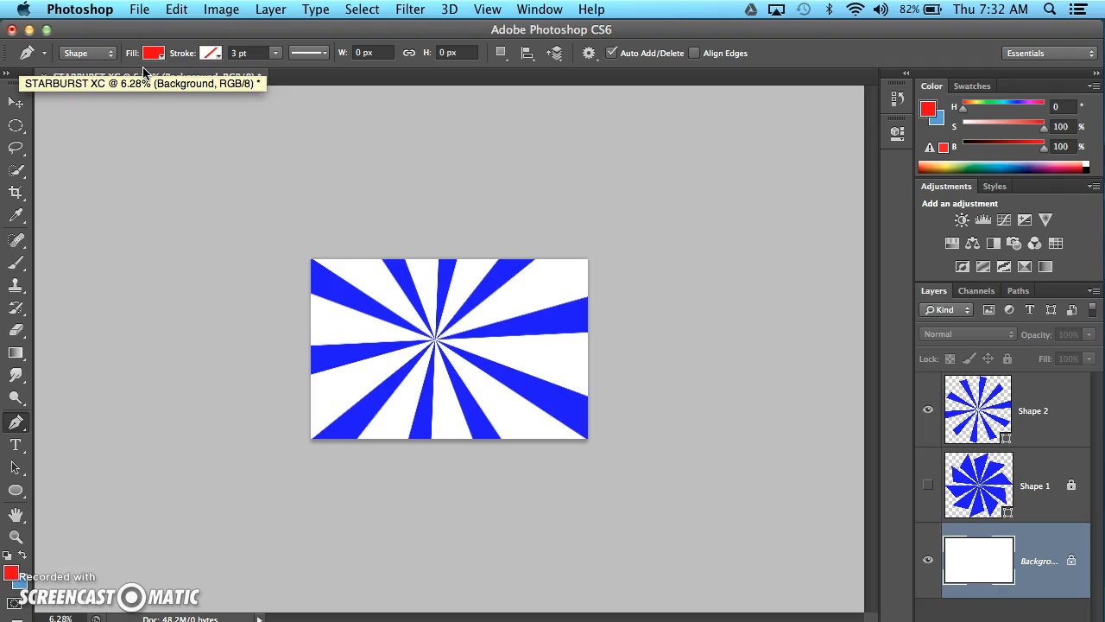
click(1046, 512)
click(1054, 552)
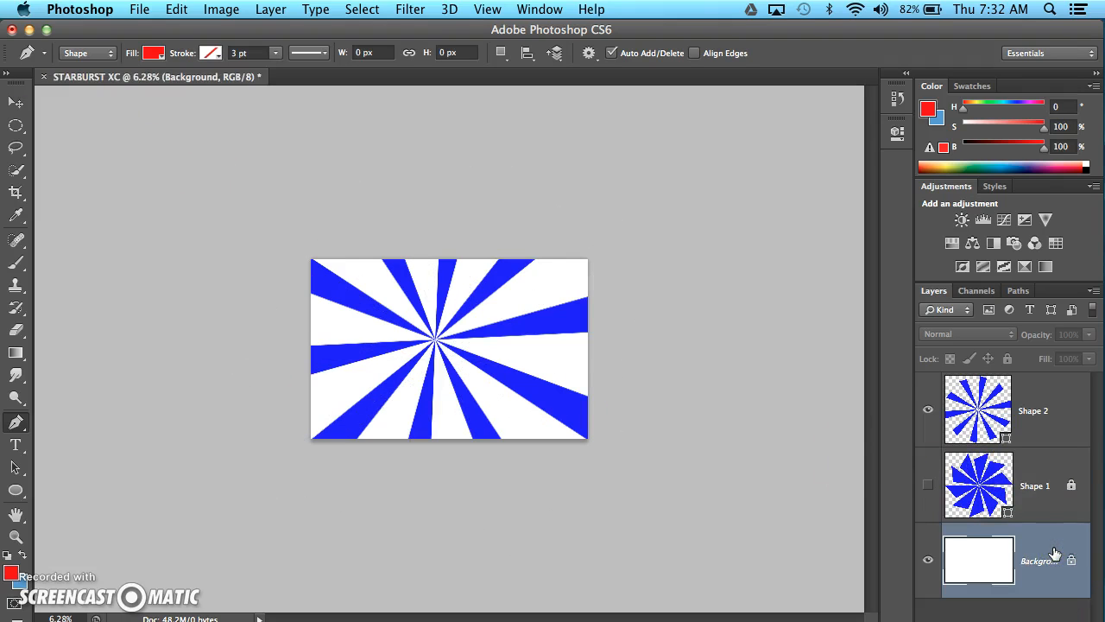
key(alt+BackSpace)
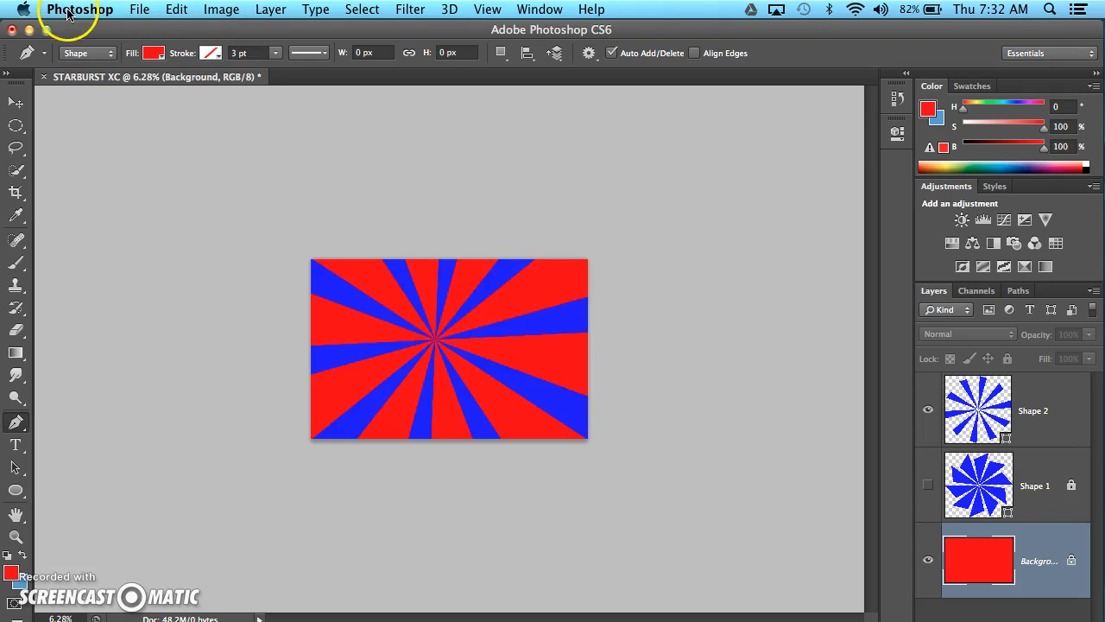
- Save the document to the Desktop as STARBURST XC.psd in Photoshop format with layers and the embedded color profile
click(141, 11)
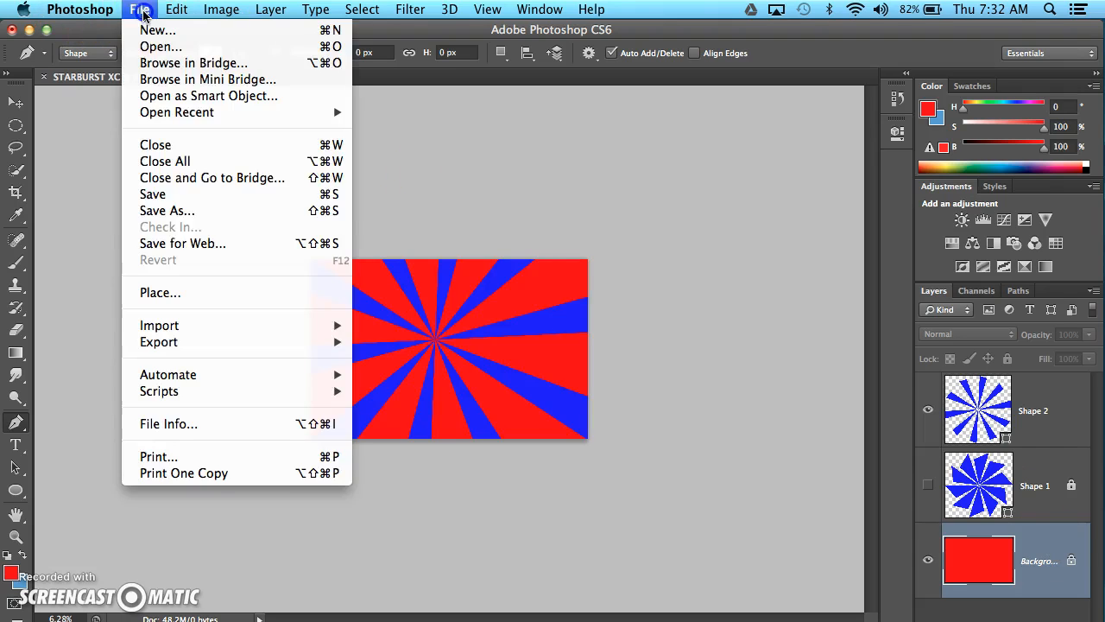
click(166, 212)
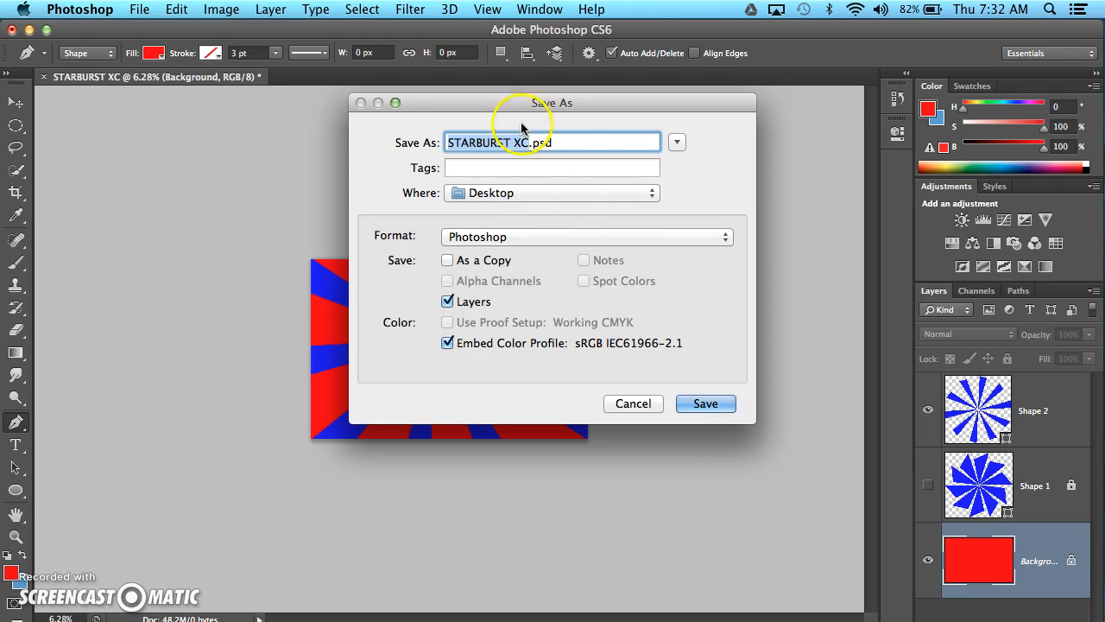
click(537, 195)
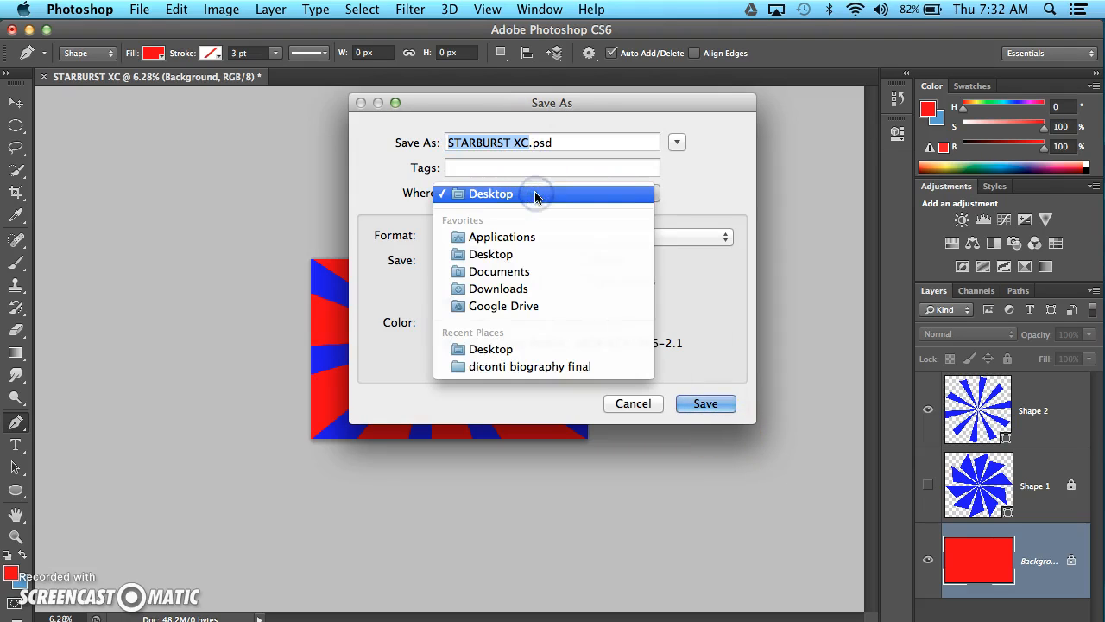
click(536, 195)
click(700, 403)
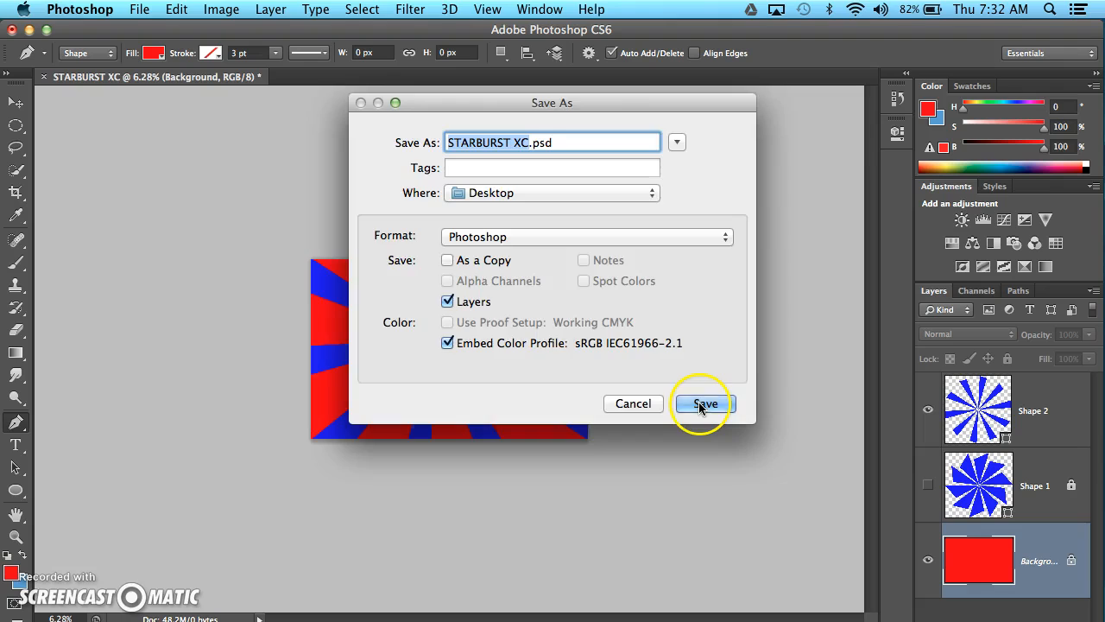
click(694, 245)
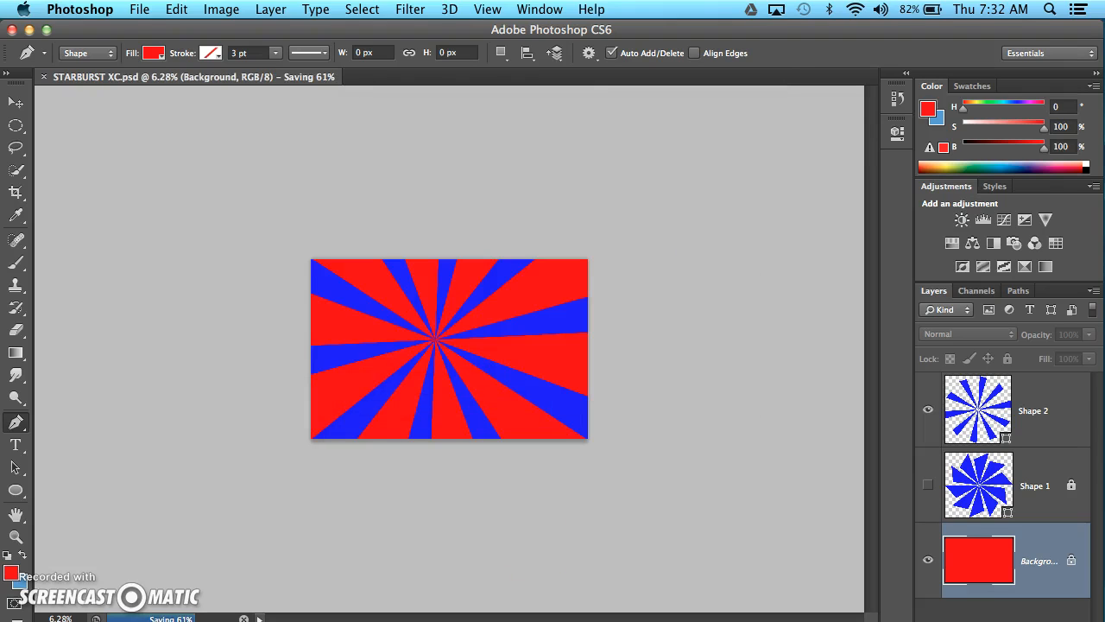
- Switch to the InDesign yearbook spread and hide both HALFTONE.psd images in the background layer
key(super+Tab)
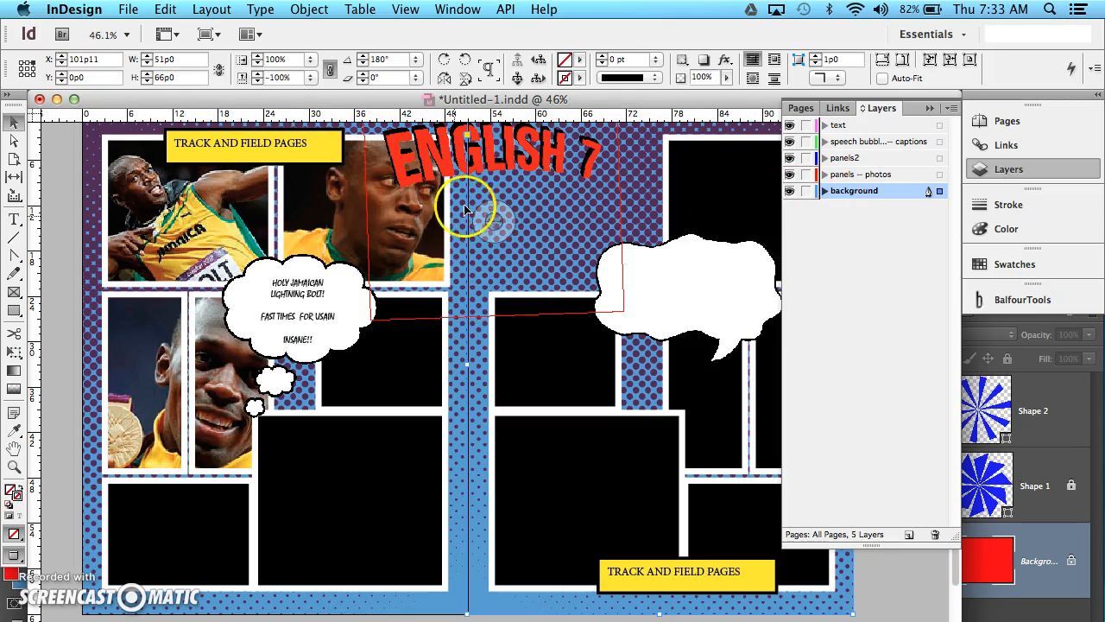
key(super+minus)
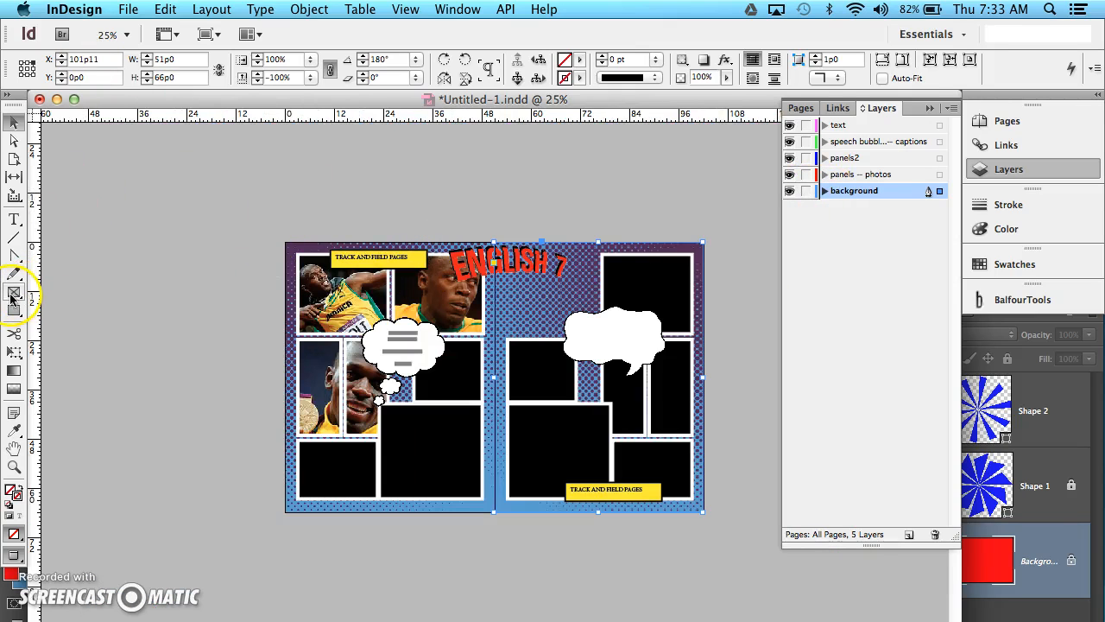
click(823, 190)
click(788, 209)
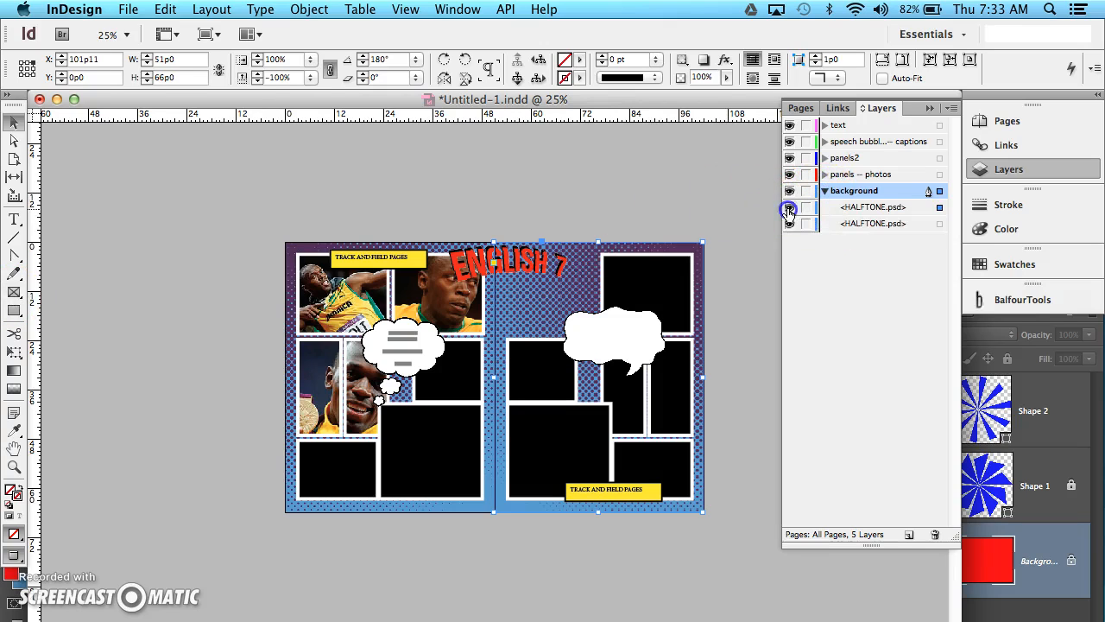
click(788, 225)
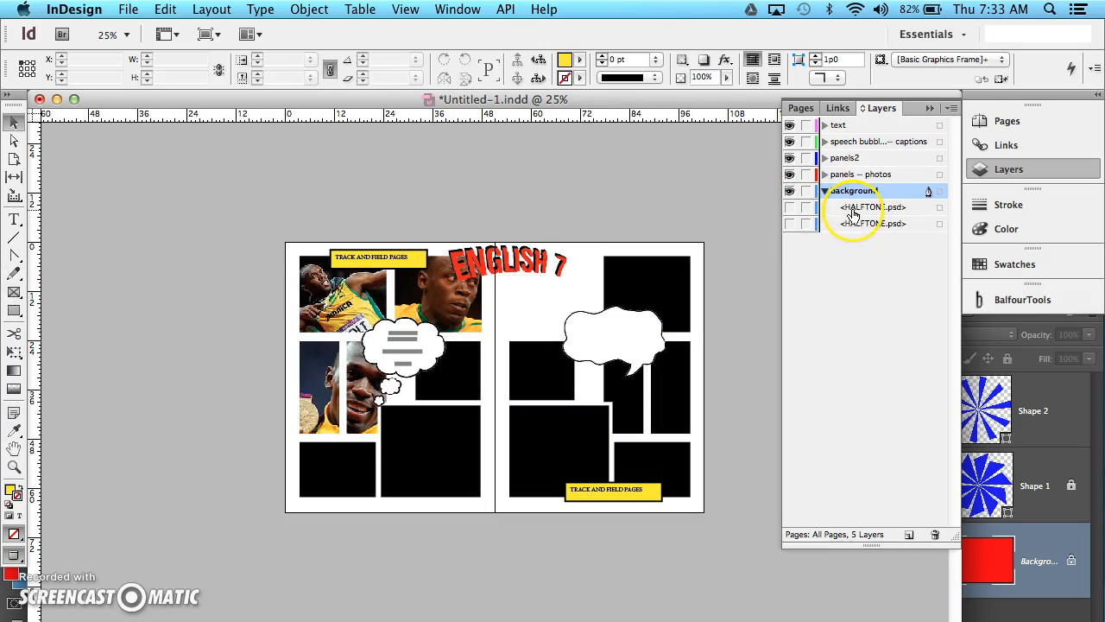
- Draw a 102p0 by 66p0 rectangle frame covering the whole spread on the background layer and place STARBURST XC.psd in it
click(14, 292)
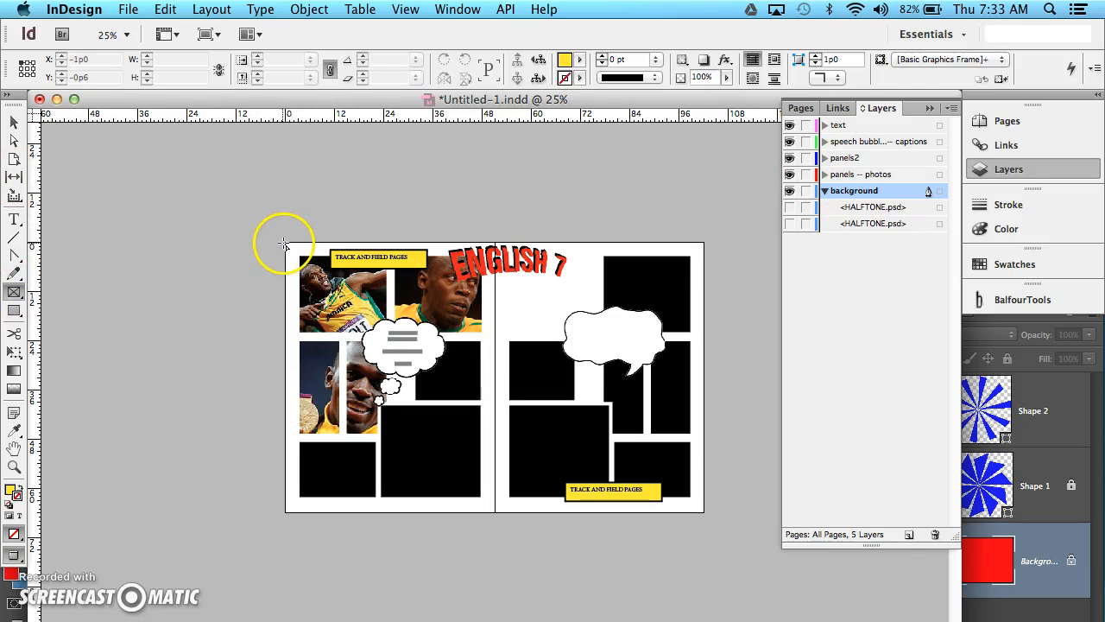
drag(285, 244, 705, 512)
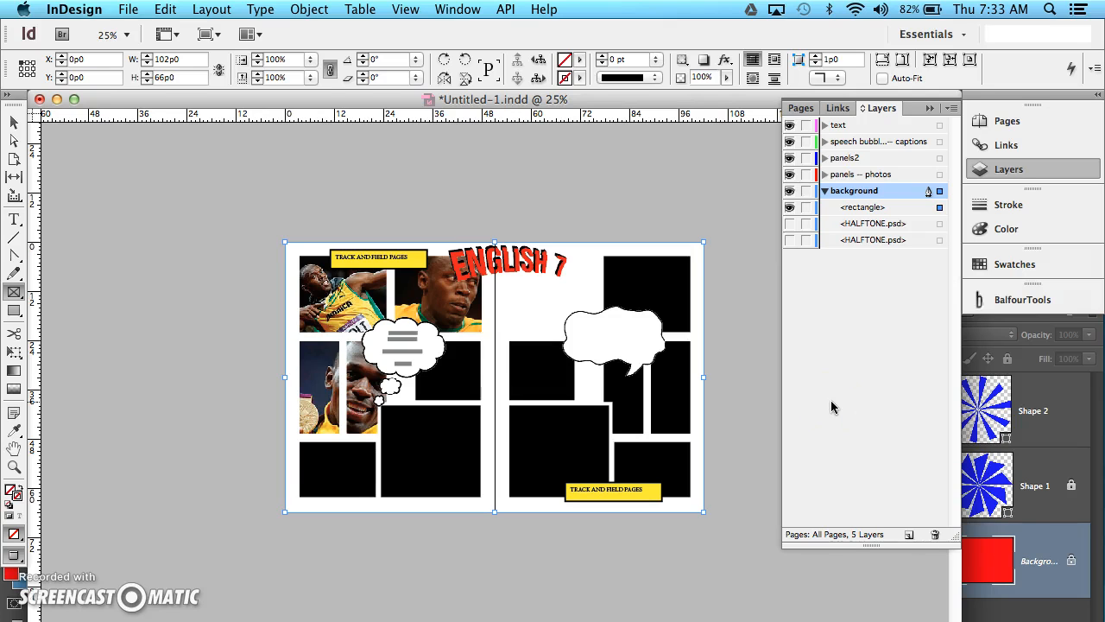
key(super+d)
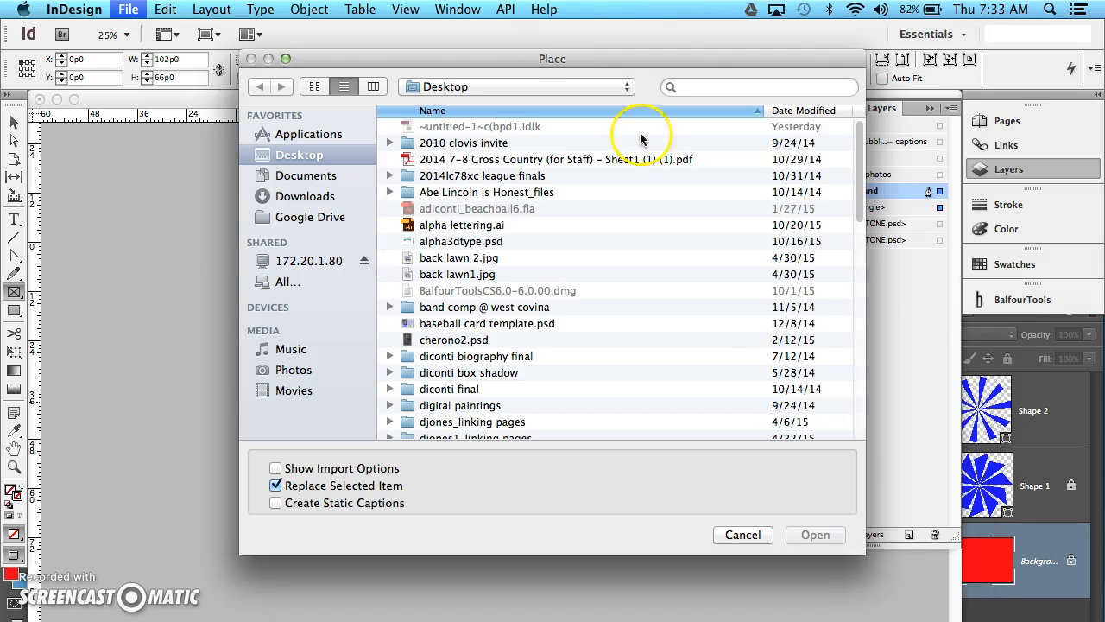
click(481, 193)
scroll(469, 249, down, 10)
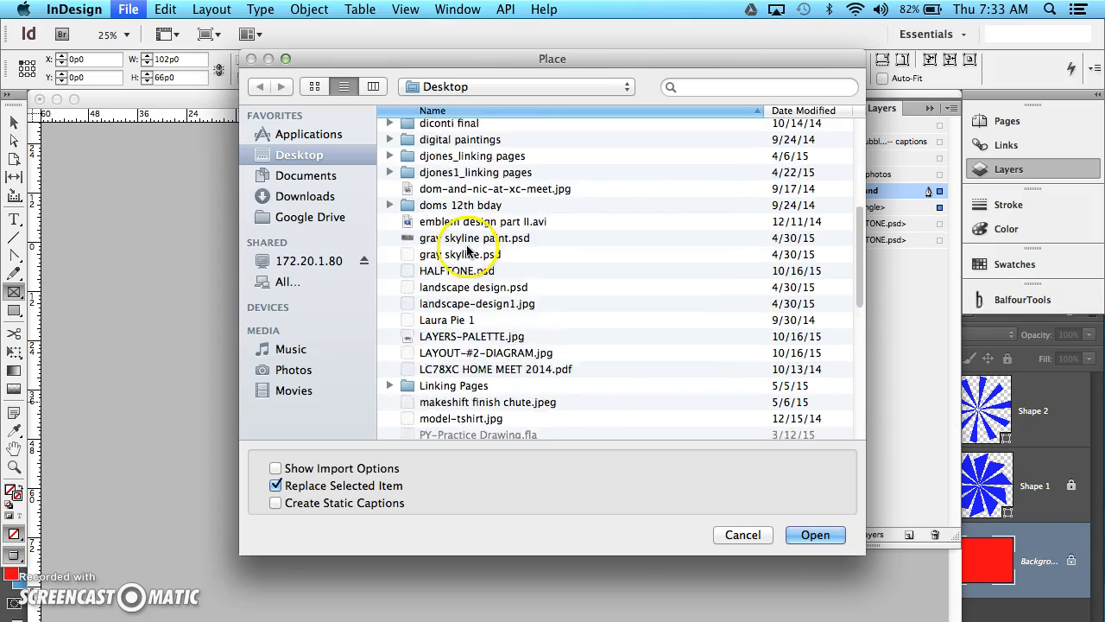
scroll(415, 380, down, 5)
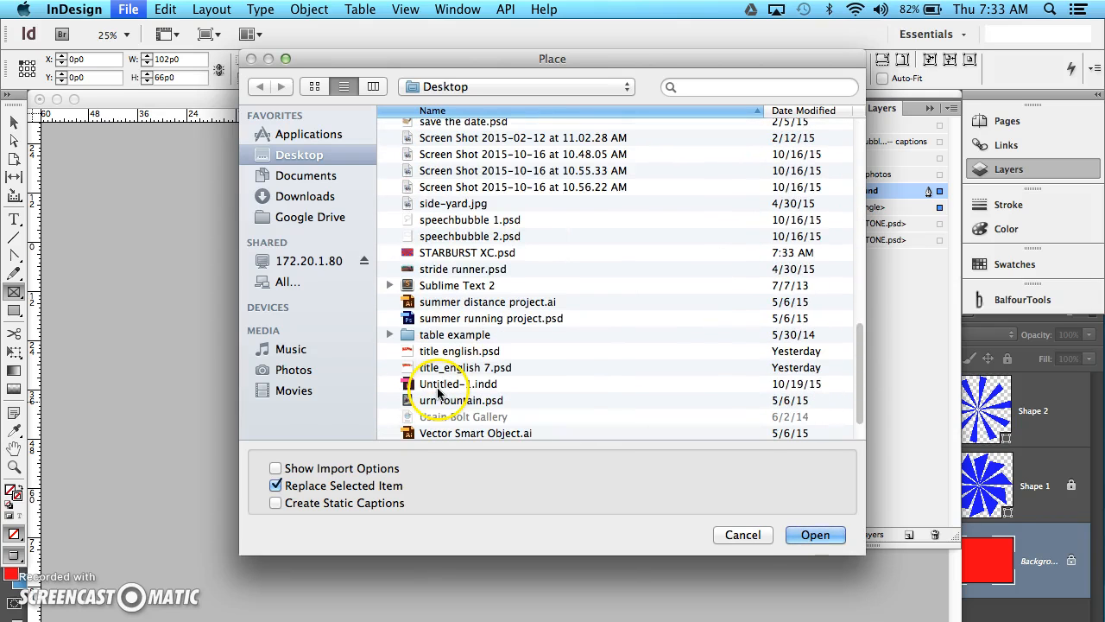
click(450, 252)
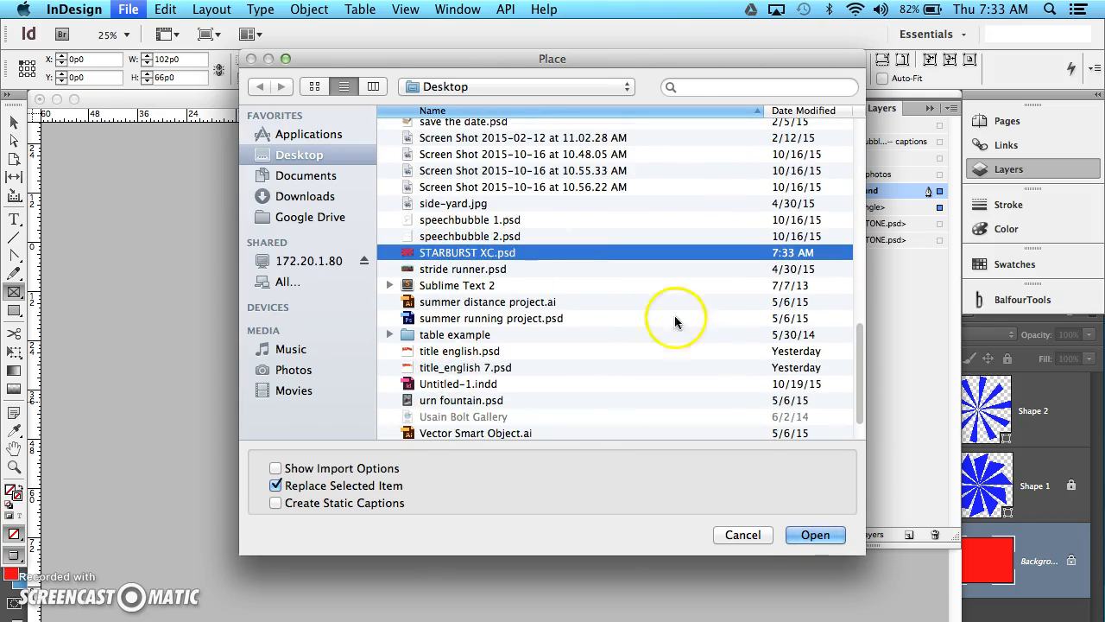
click(816, 535)
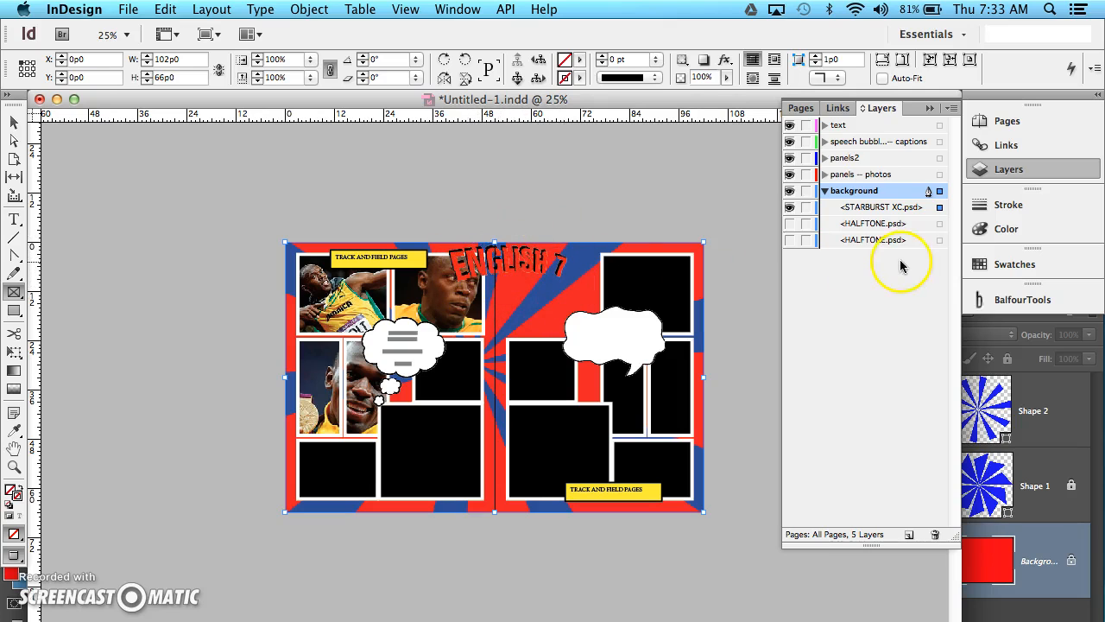
- Expand the text, speech bubble and panels -- photos layers, and select the ENGLISH 7 title image on the spread
click(825, 142)
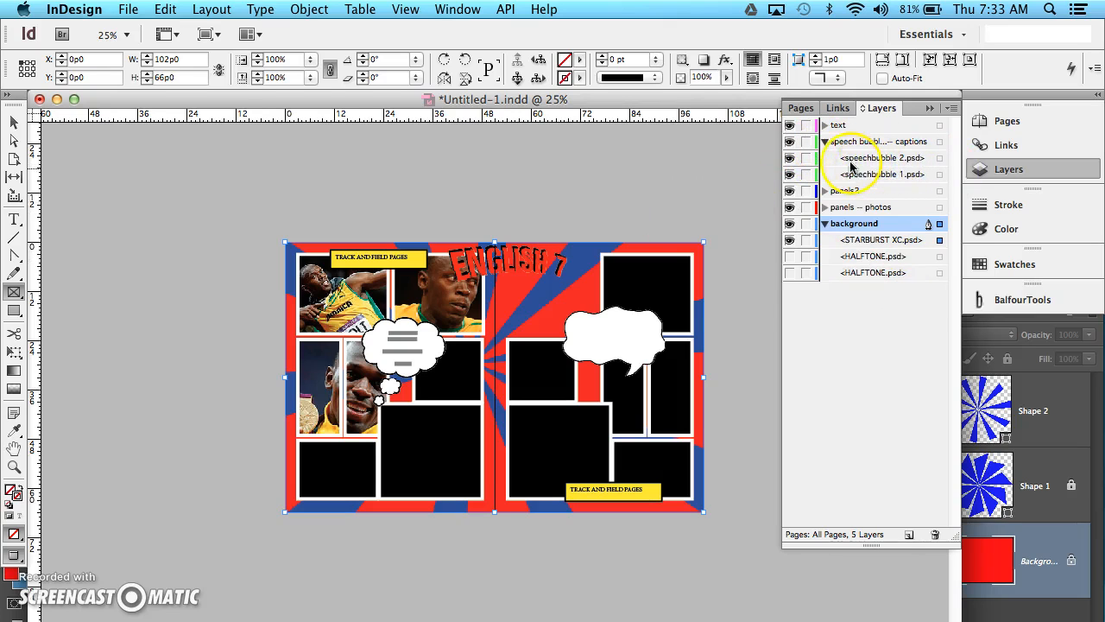
click(825, 126)
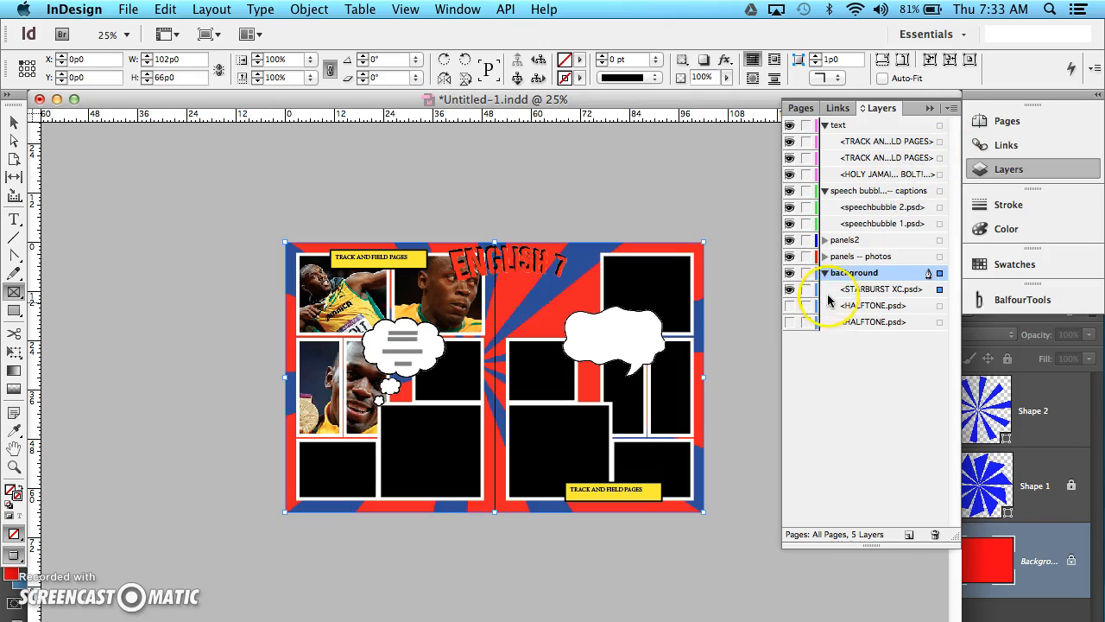
click(887, 174)
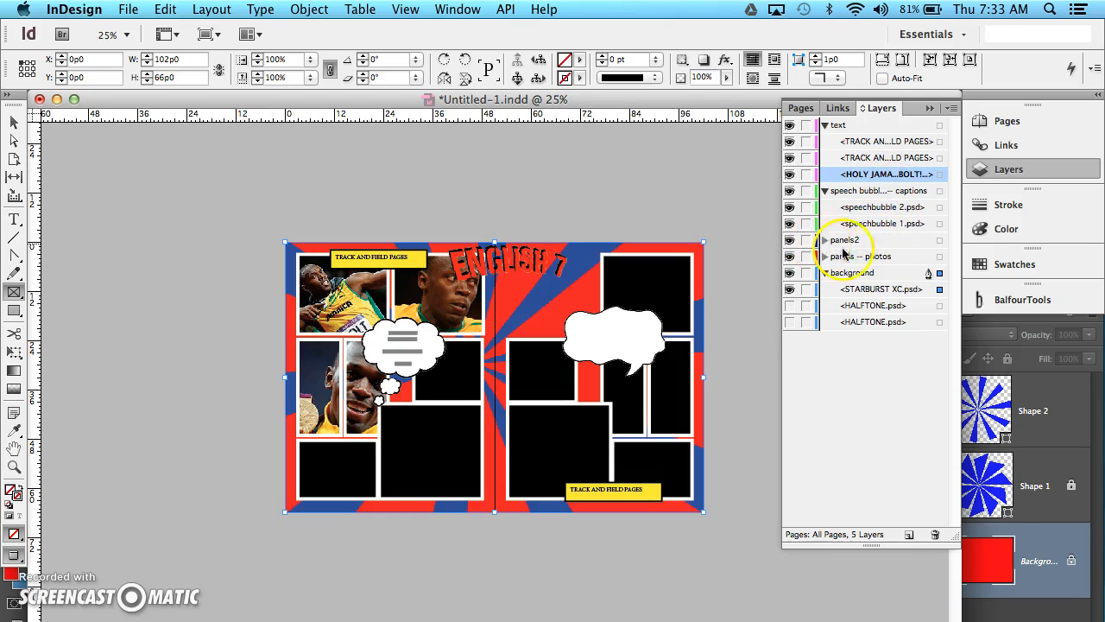
click(488, 273)
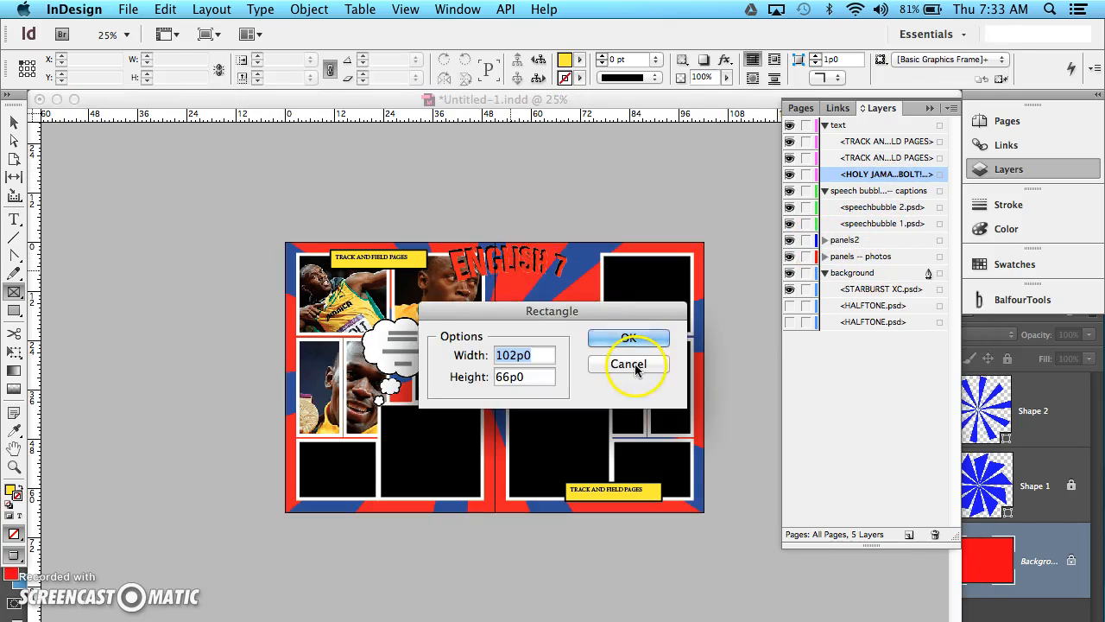
click(635, 364)
click(14, 122)
click(520, 264)
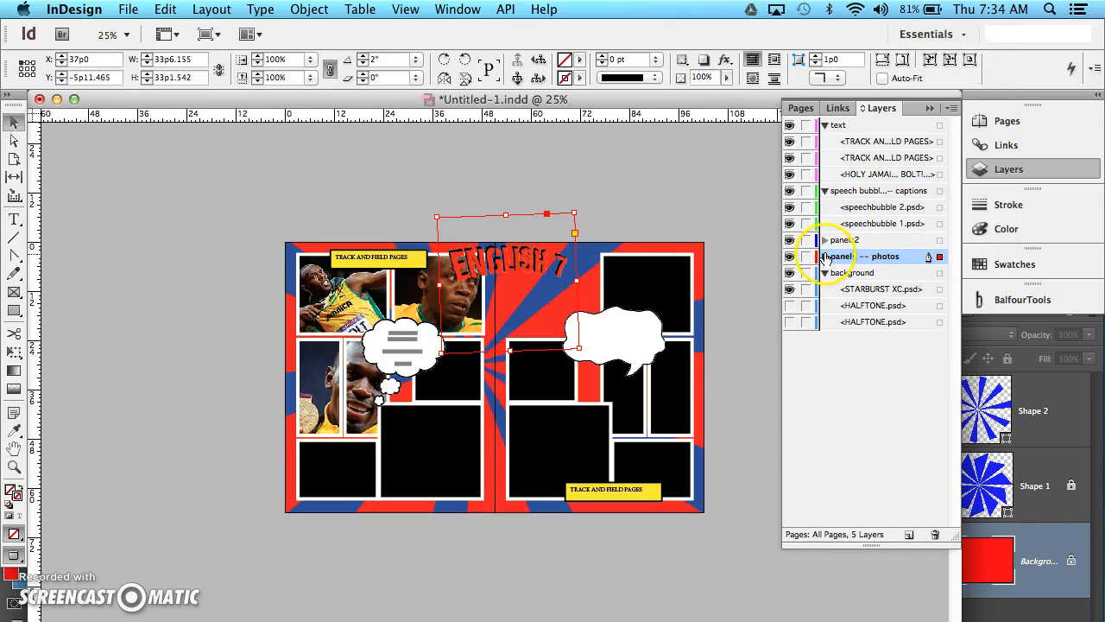
click(825, 256)
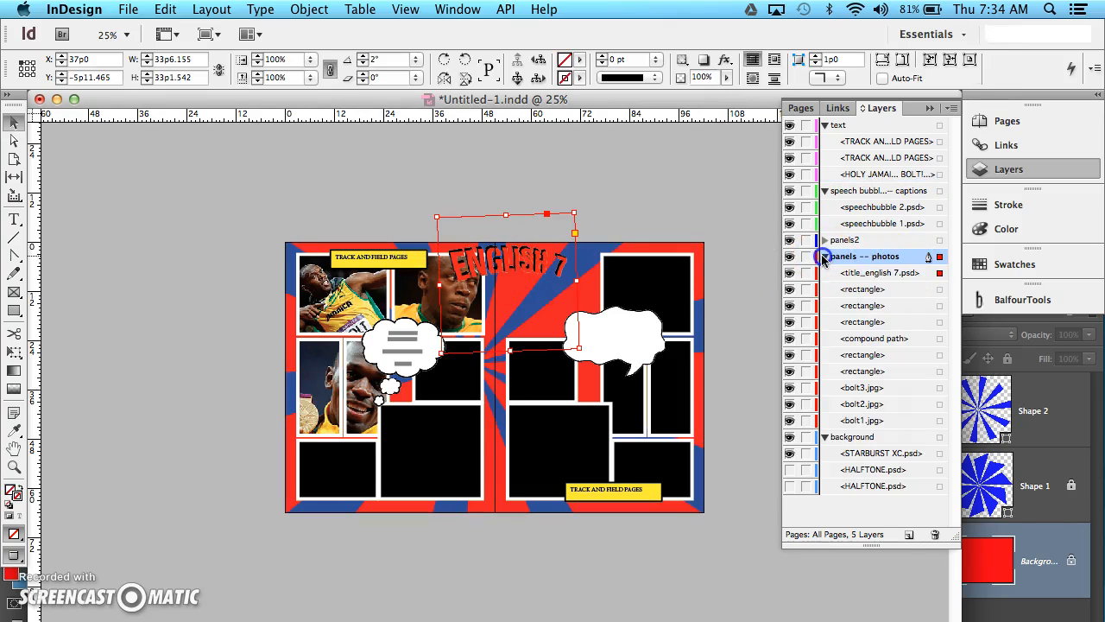
click(898, 276)
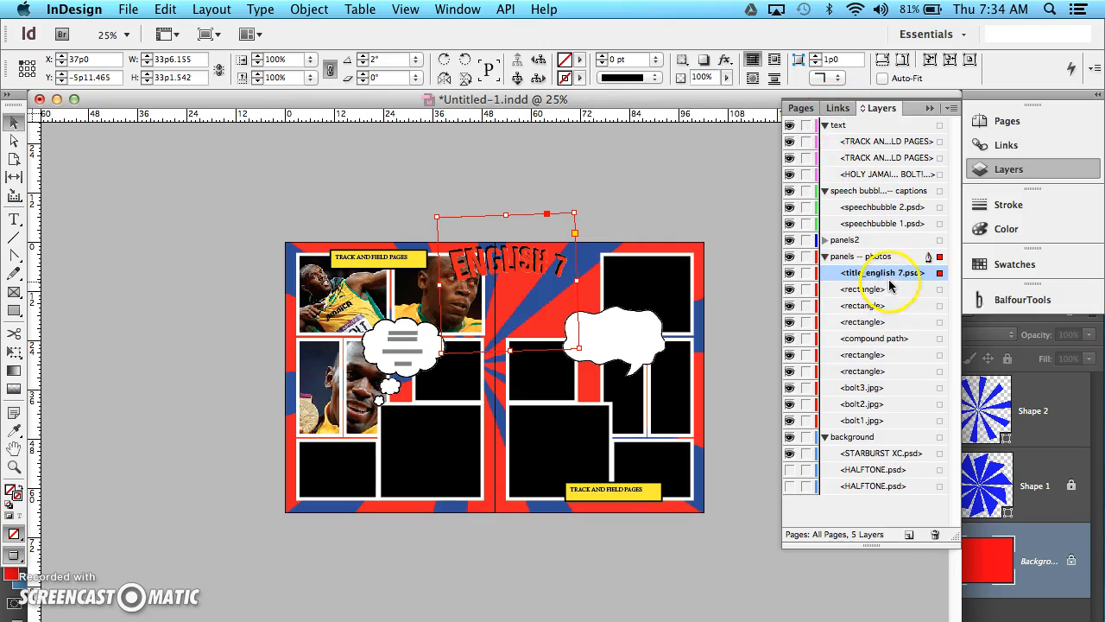
- Open the linked title_english 7.psd in Photoshop for editing from the InDesign links list
click(840, 109)
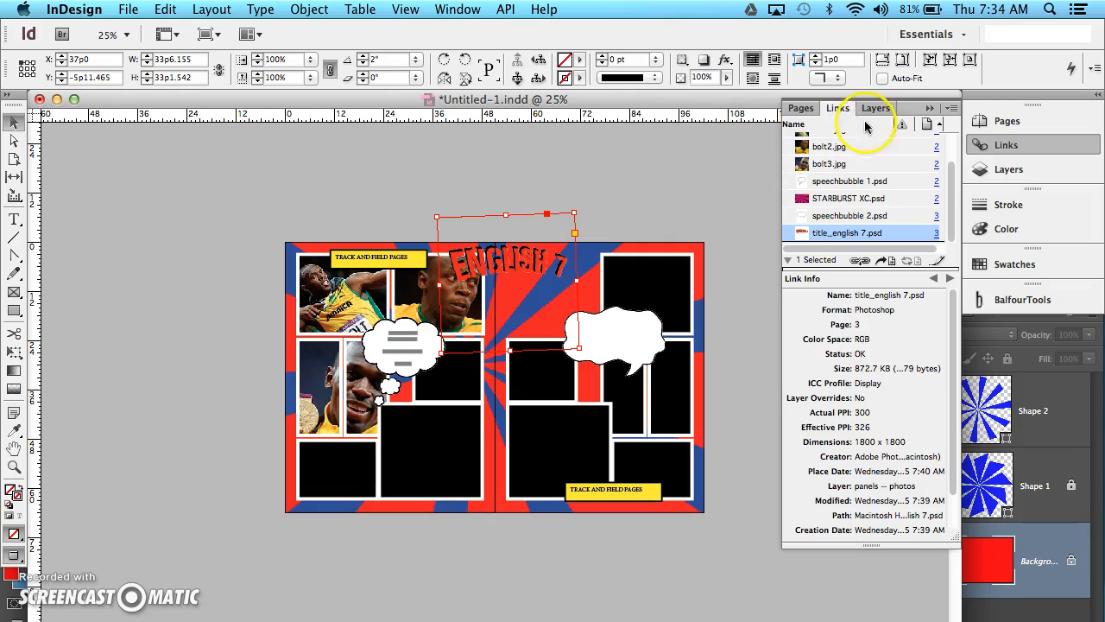
click(941, 260)
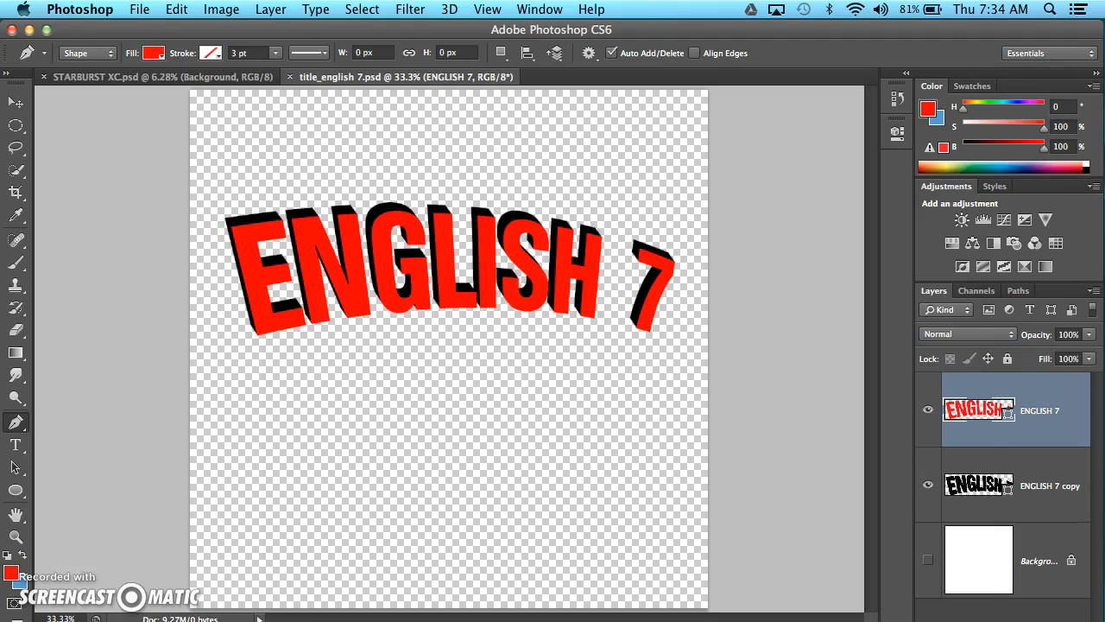
key(super+Tab)
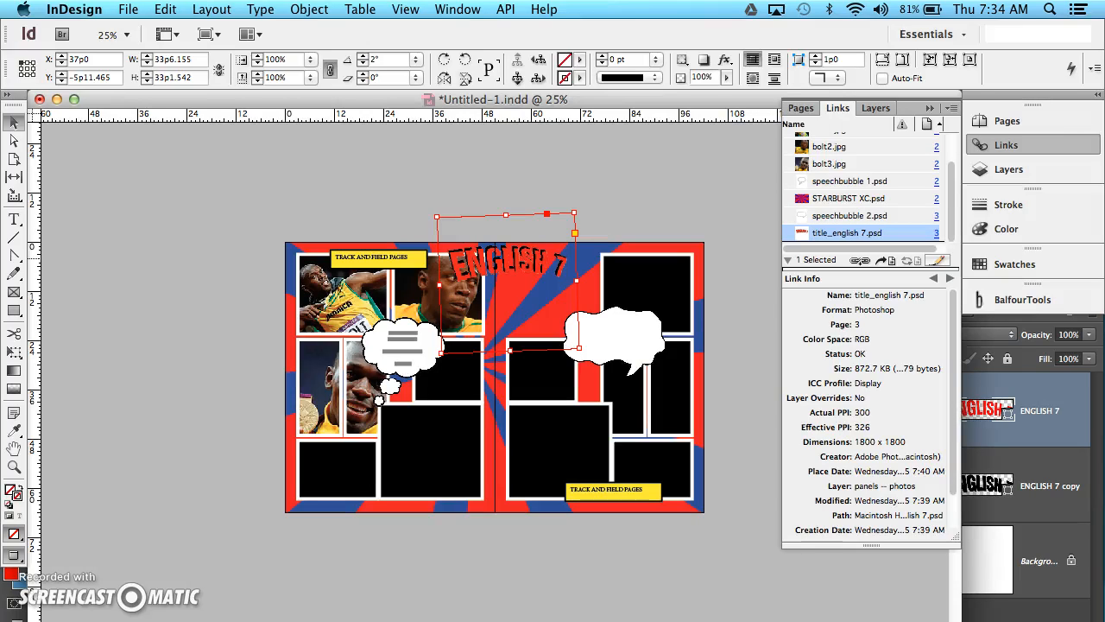
key(super+Tab)
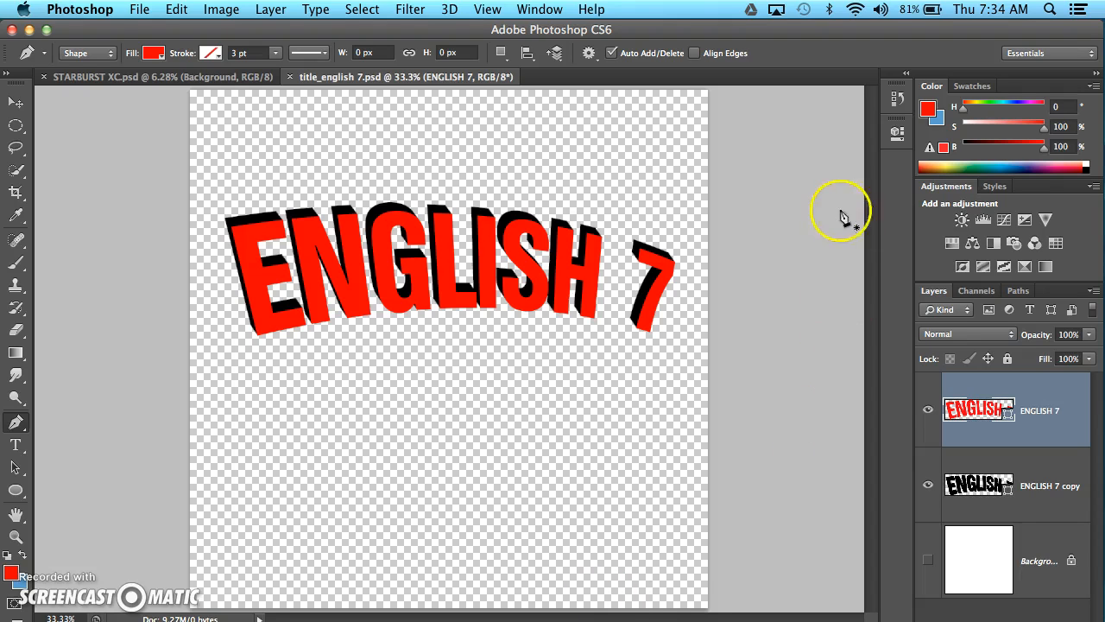
- Recolor the front ENGLISH 7 shape layer's fill with the bright yellow swatch
double_click(963, 396)
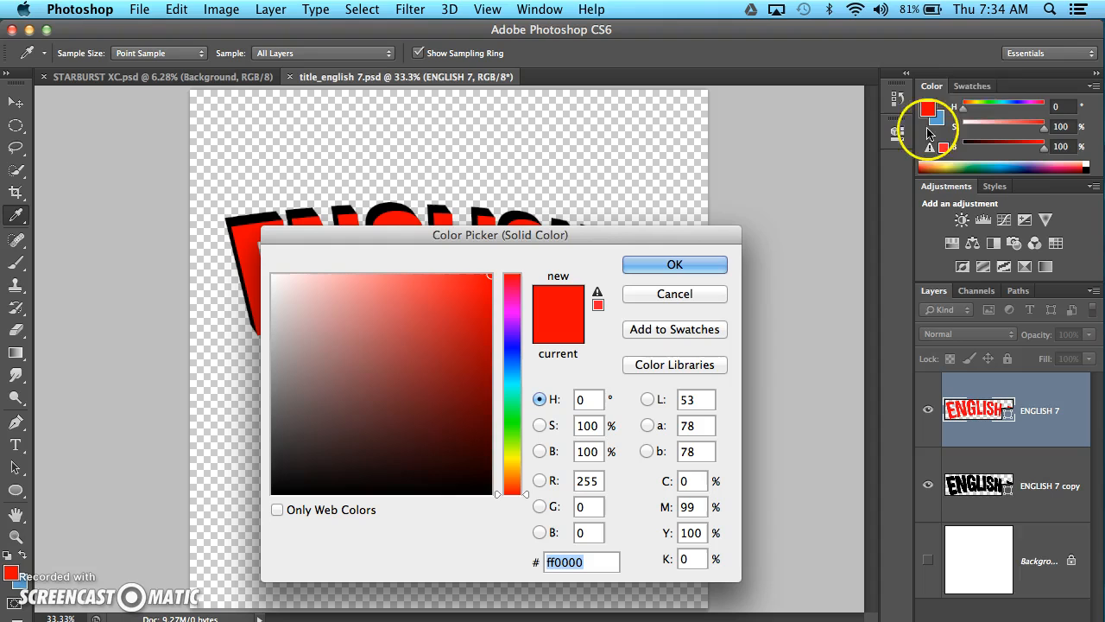
click(974, 85)
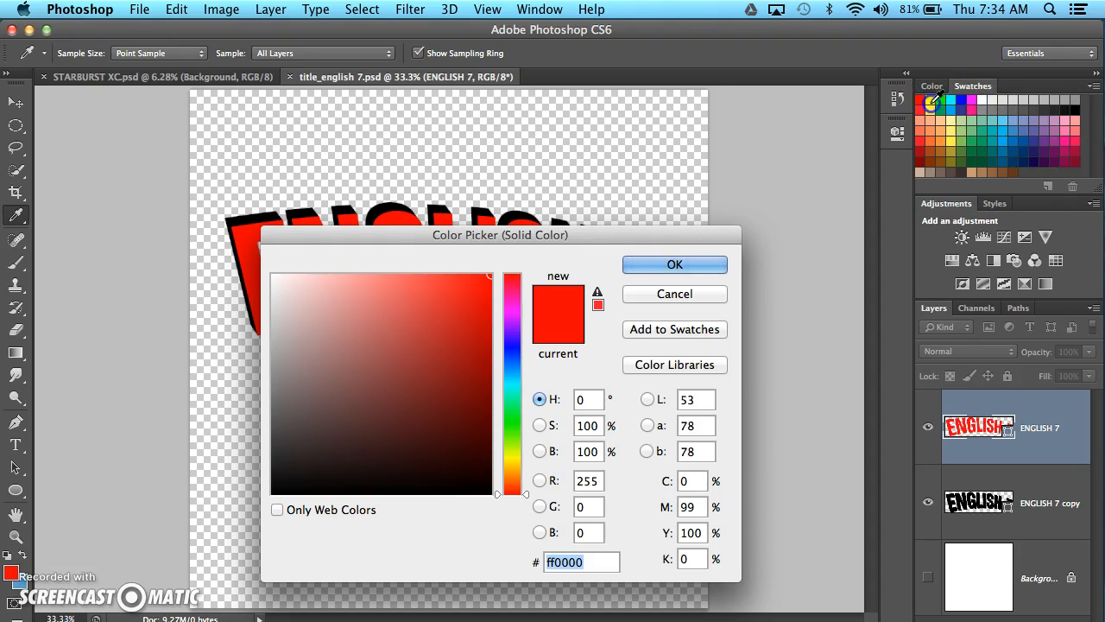
click(930, 101)
click(653, 259)
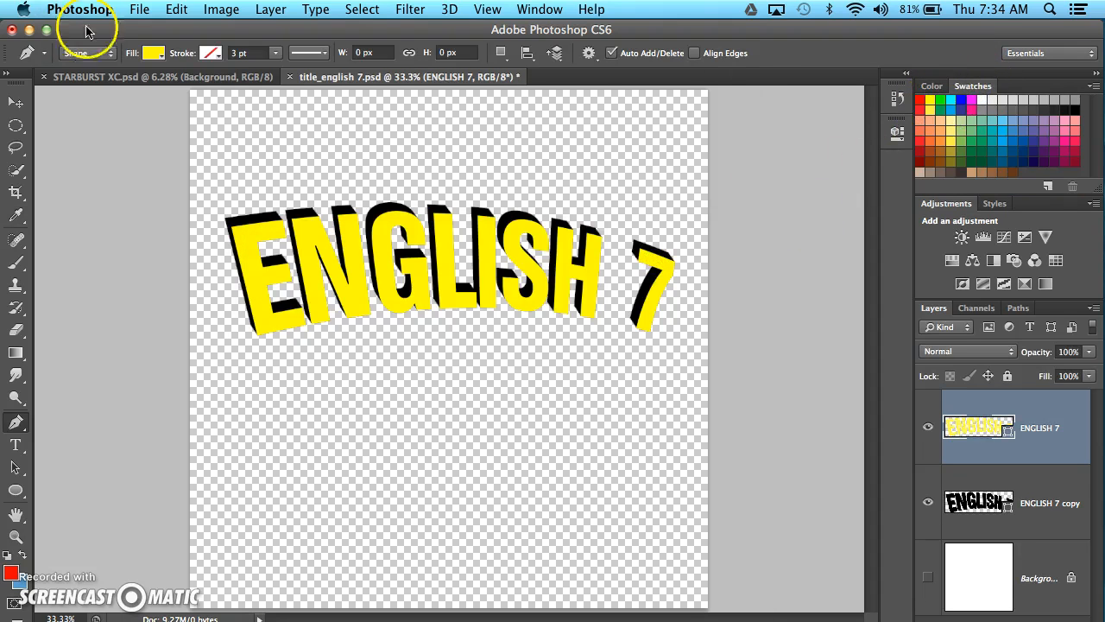
- Save title_english 7.psd and close it, leaving STARBURST XC.psd open
click(139, 8)
click(165, 196)
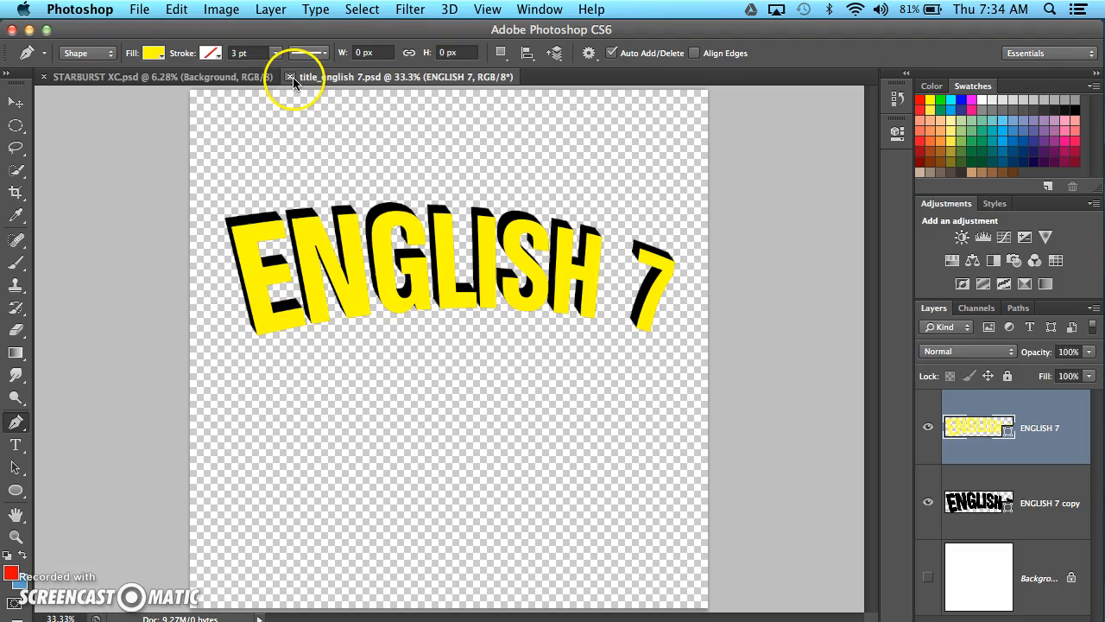
click(292, 78)
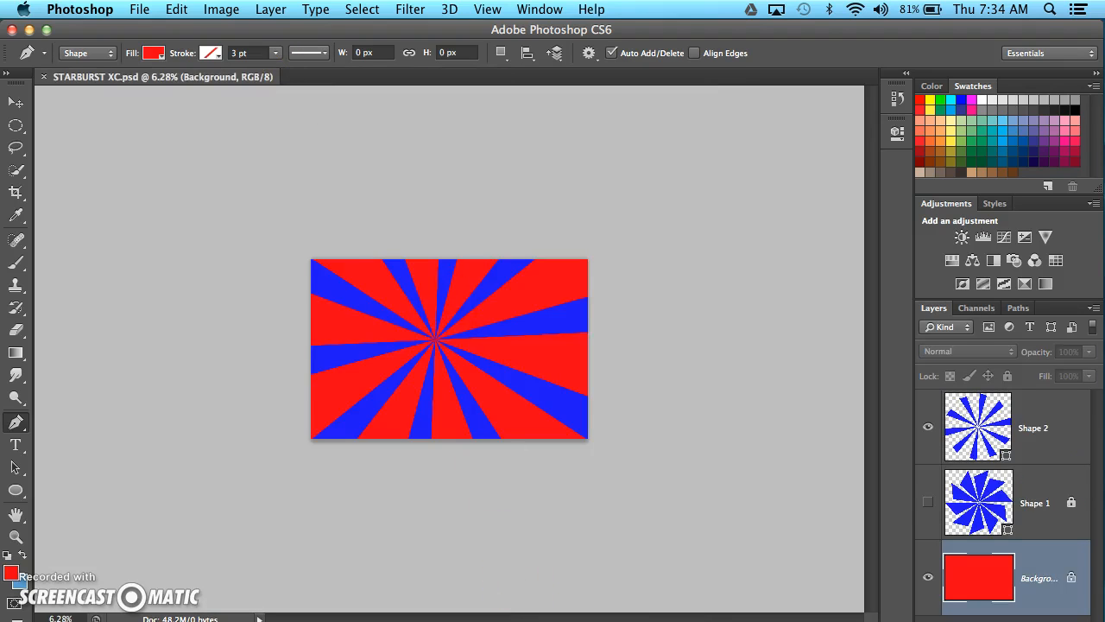
- Switch back to the InDesign yearbook spread and examine the recolored ENGLISH 7 title and starburst background up close
key(super+Tab)
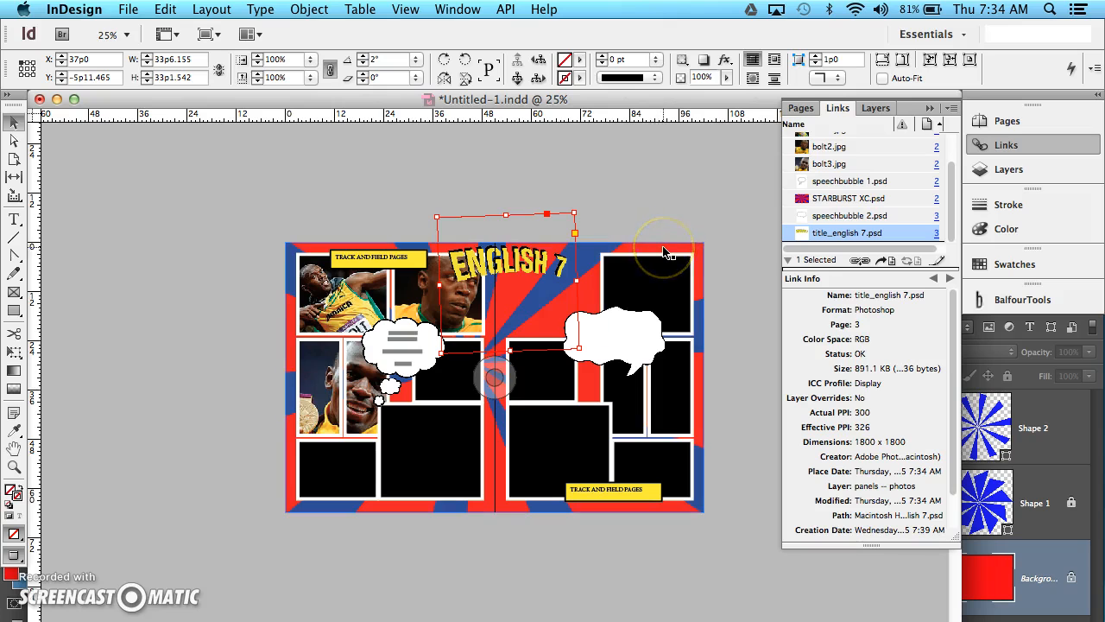
key(super+0)
drag(320, 358, 461, 336)
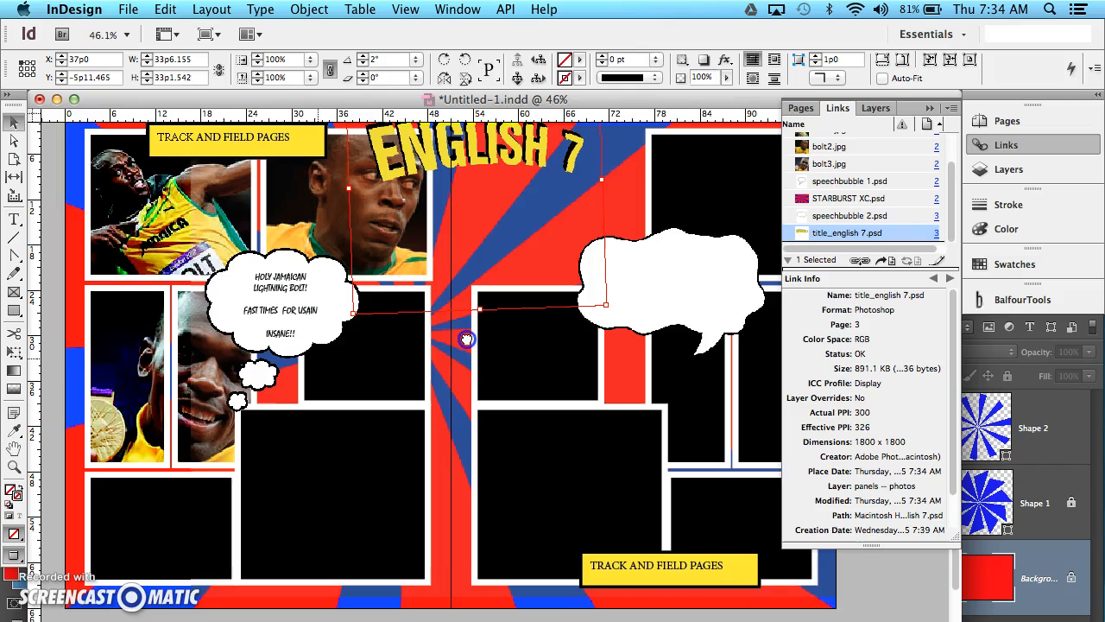